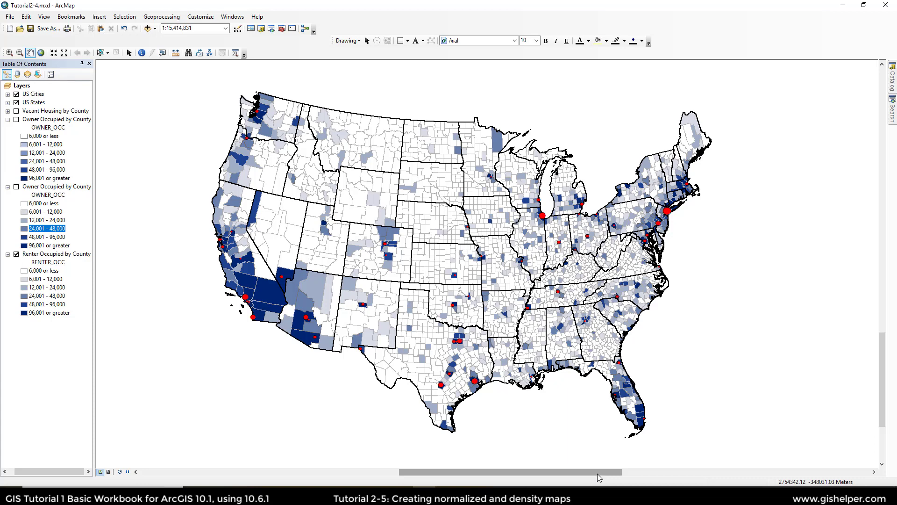
Step: Save the map document under the new name Tutorial2-5.mxd in the Chapter2 folder
{"action": "left_click", "coordinate": [47, 30]}
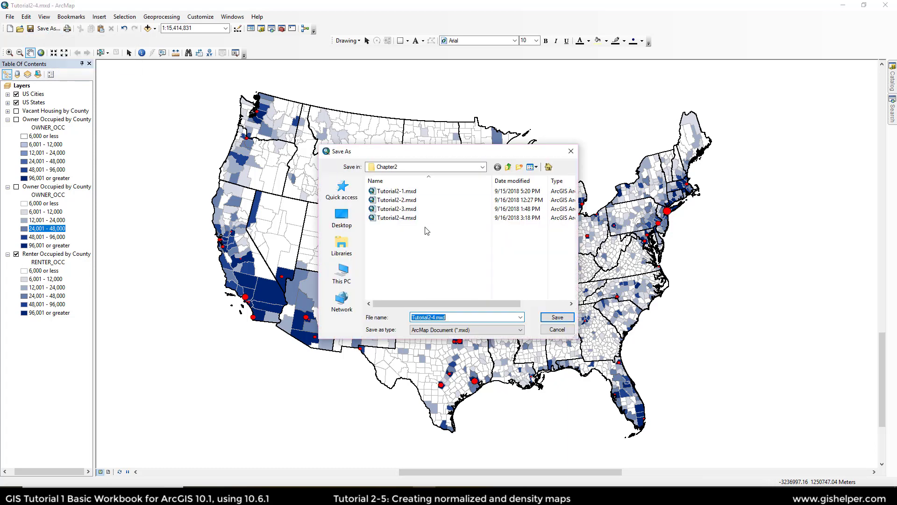
{"action": "left_click", "coordinate": [408, 222]}
{"action": "left_click", "coordinate": [437, 317]}
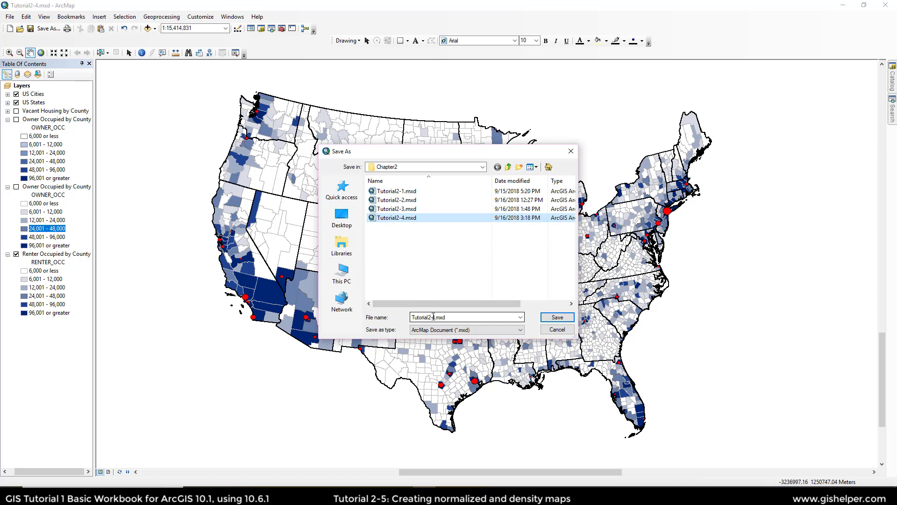
{"action": "left_click", "coordinate": [433, 317]}
{"action": "left_click", "coordinate": [436, 317]}
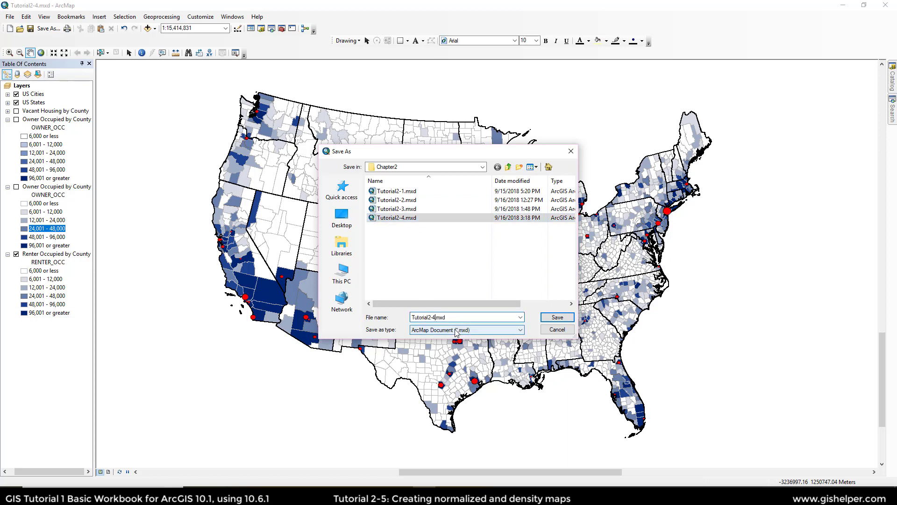
{"action": "key", "text": "BackSpace"}
{"action": "type", "text": "55"}
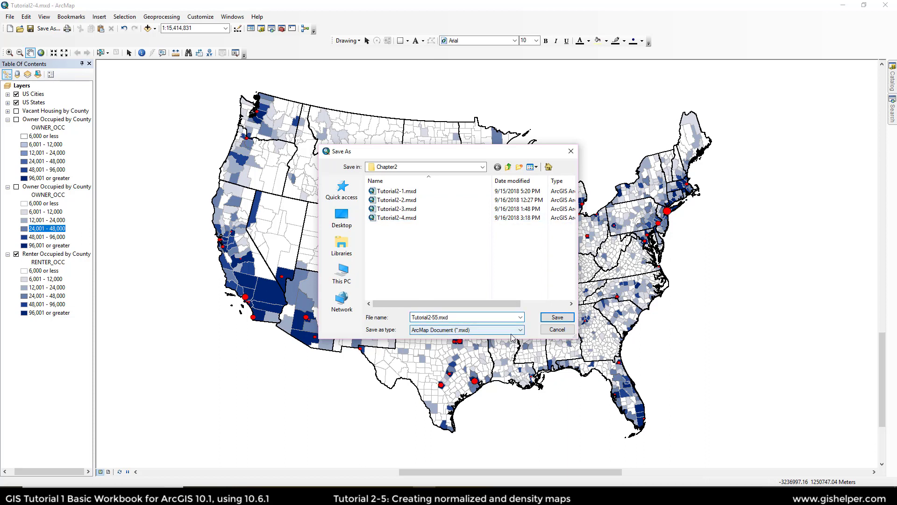
{"action": "key", "text": "BackSpace"}
{"action": "left_click", "coordinate": [555, 319]}
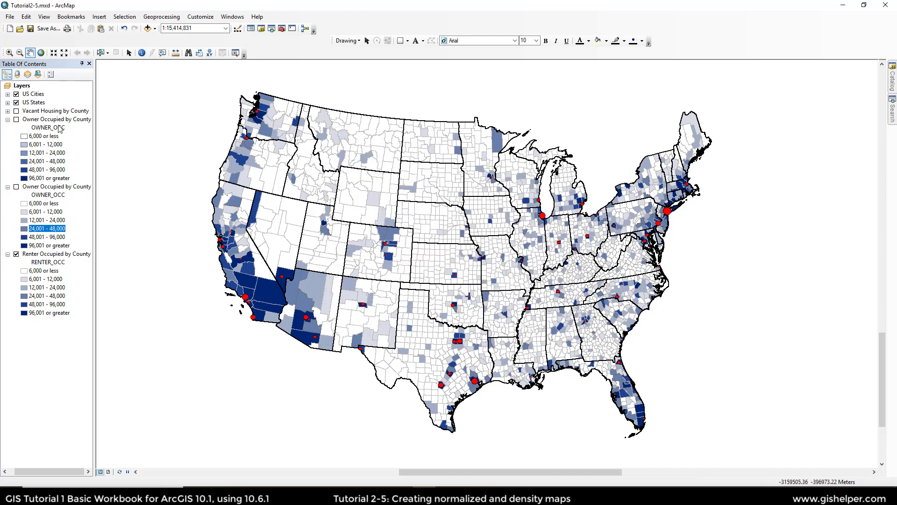
Step: Collapse the owner and renter legends, turn off Renter Occupied by County and display Vacant Housing by County
{"action": "left_click", "coordinate": [7, 119]}
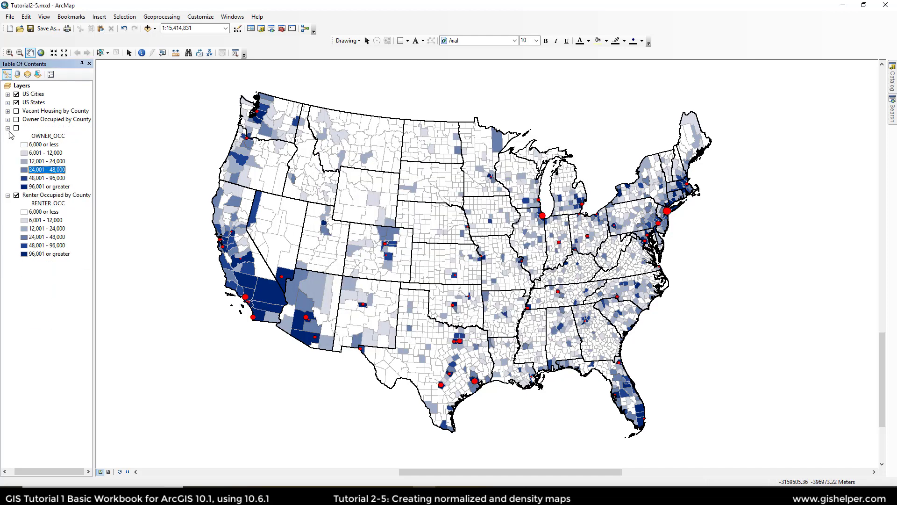
{"action": "left_click", "coordinate": [8, 128]}
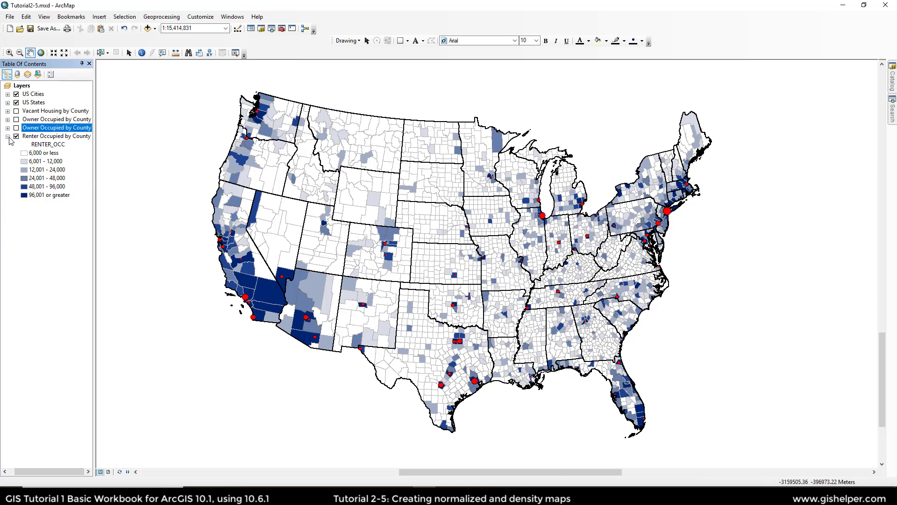
{"action": "left_click", "coordinate": [17, 136]}
{"action": "left_click", "coordinate": [17, 110]}
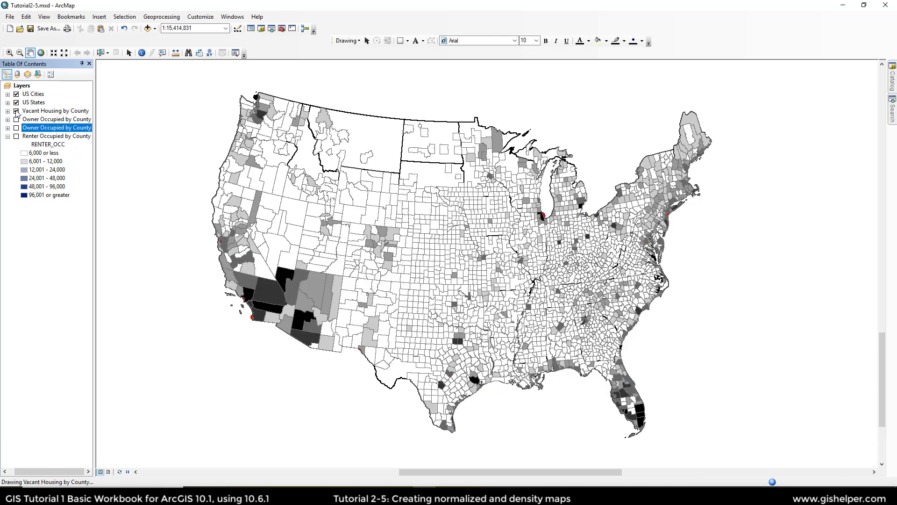
{"action": "left_click", "coordinate": [8, 137]}
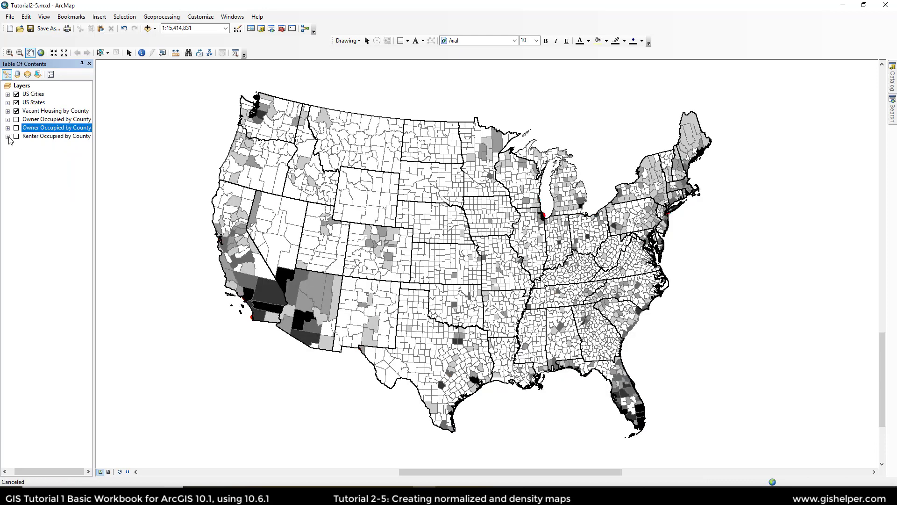
{"action": "left_click", "coordinate": [7, 111]}
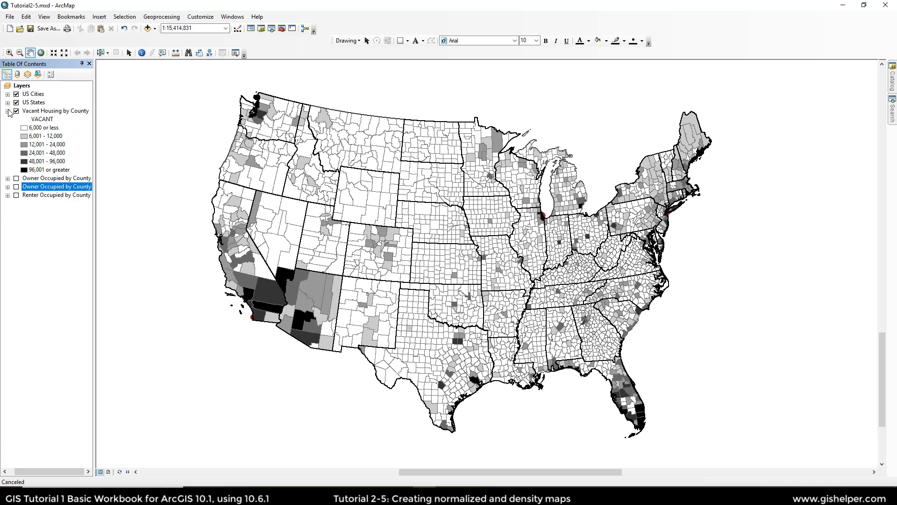
Step: Copy the Vacant Housing by County layer, paste it into the Layers frame and move the copy to the bottom
{"action": "right_click", "coordinate": [37, 113]}
{"action": "left_click", "coordinate": [45, 118]}
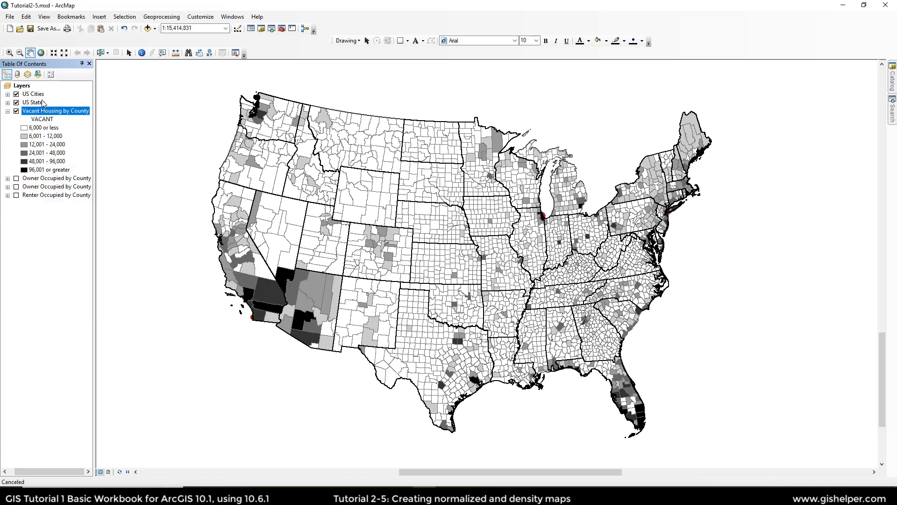
{"action": "right_click", "coordinate": [27, 87]}
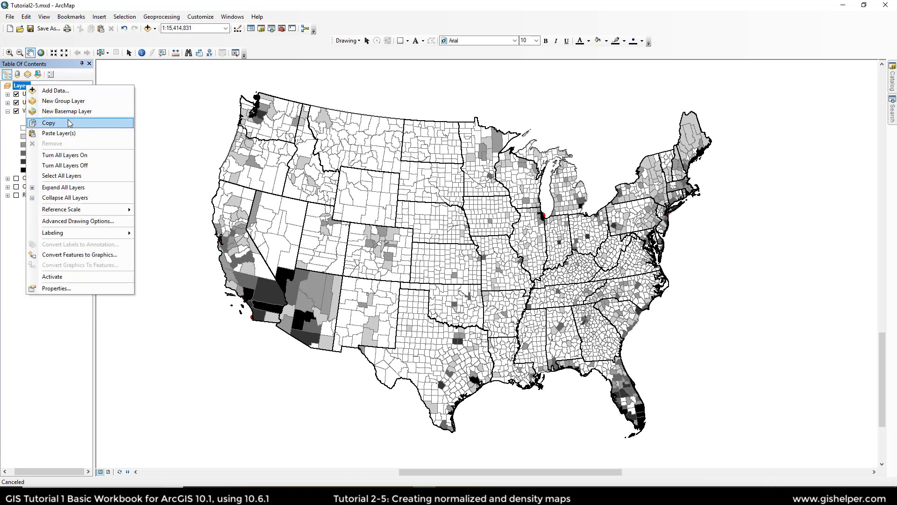
{"action": "left_click", "coordinate": [58, 132]}
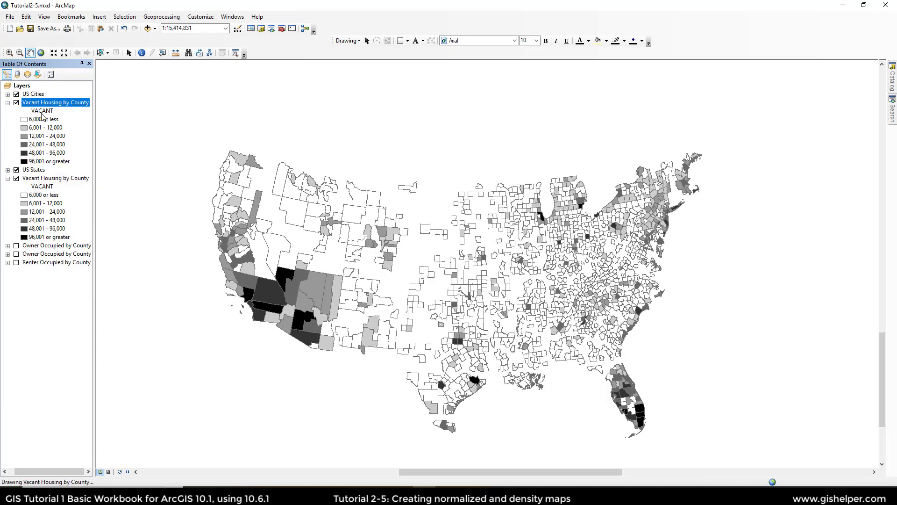
{"action": "left_click_drag", "start_coordinate": [45, 104], "coordinate": [52, 277]}
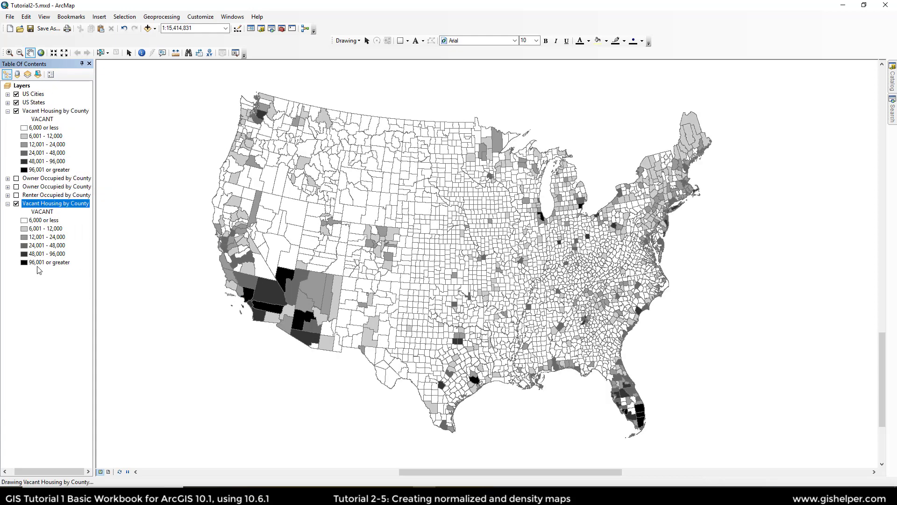
Step: Turn off and collapse the bottom copy, then rename it by appending Copy to its name
{"action": "left_click", "coordinate": [17, 204]}
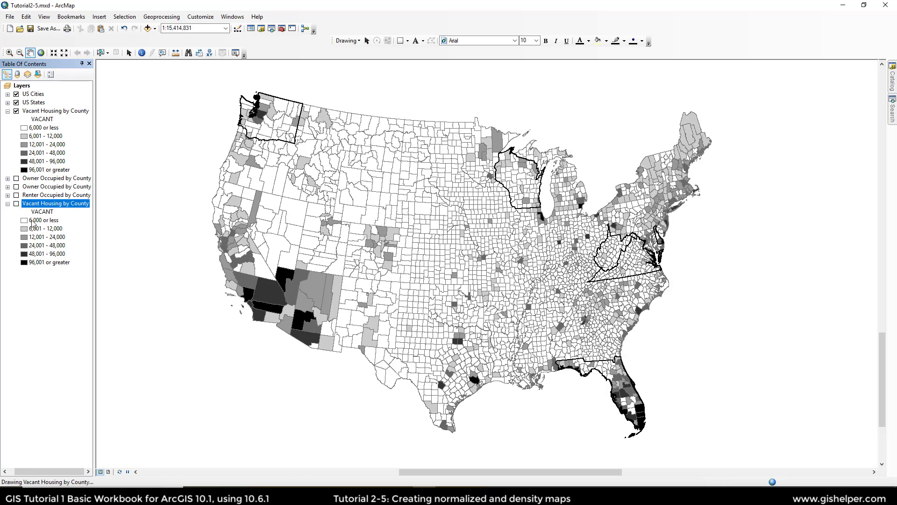
{"action": "left_click", "coordinate": [8, 204]}
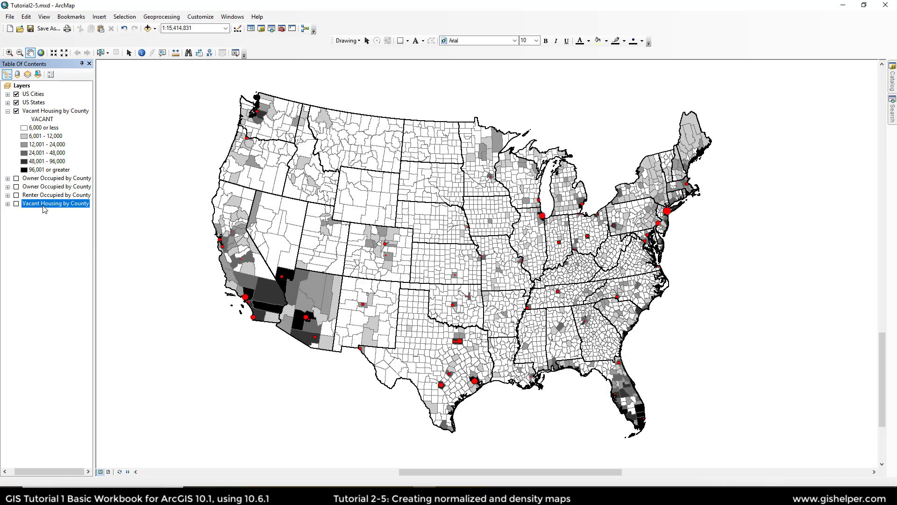
{"action": "left_click", "coordinate": [56, 203]}
{"action": "left_click", "coordinate": [92, 204]}
{"action": "type", "text": "Copy"}
{"action": "key", "text": "Return"}
Step: Open the top Vacant Housing layer's properties and enter a layer name beginning with % Vacant Ho
{"action": "left_click", "coordinate": [53, 111]}
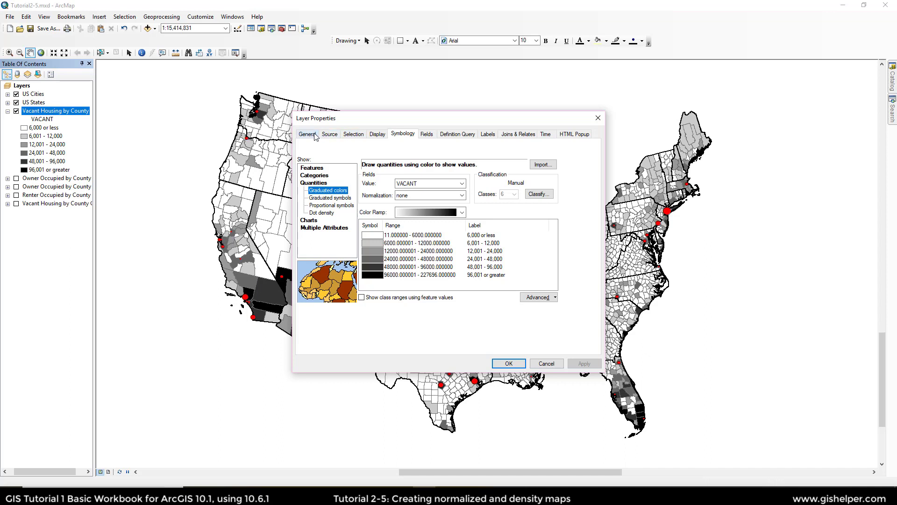
{"action": "left_click", "coordinate": [315, 136]}
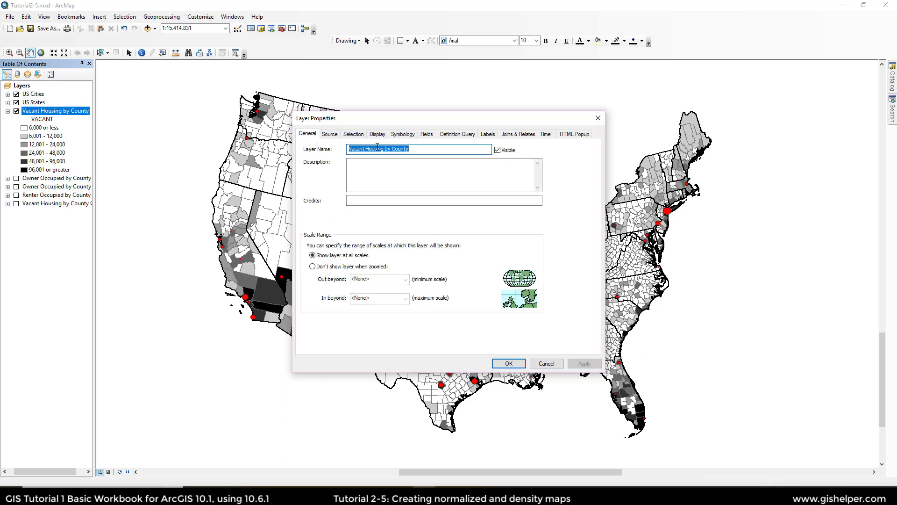
{"action": "type", "text": "% Vacant"}
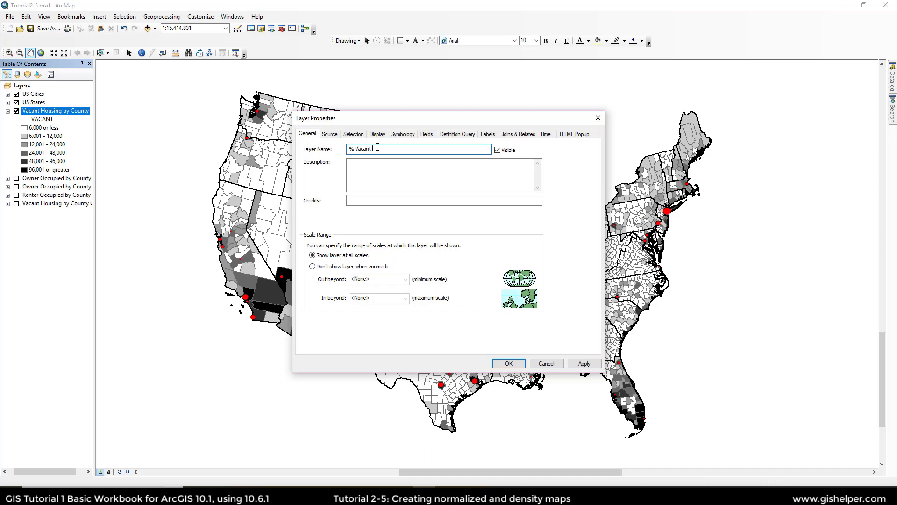
{"action": "type", "text": " Housing by County"}
Step: Normalize the layer's VACANT graduated colors by the HSE_UNITS field
{"action": "left_click", "coordinate": [409, 135]}
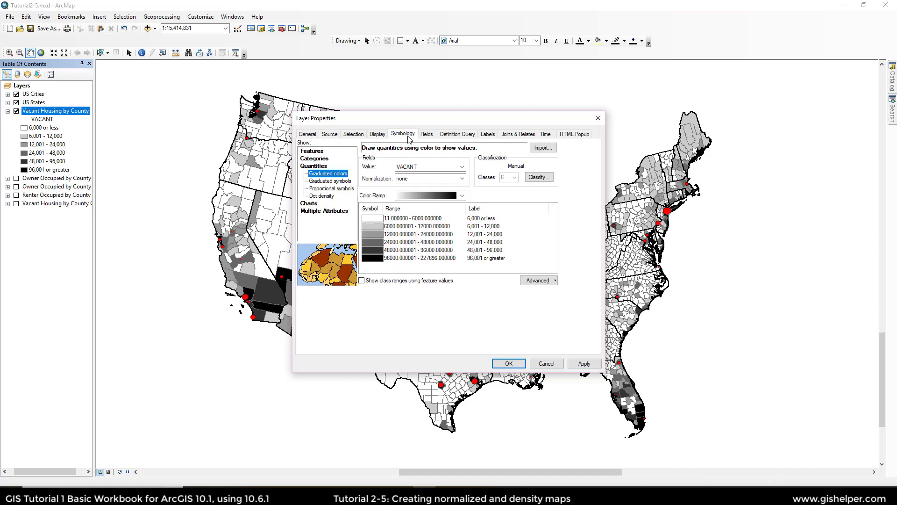
{"action": "left_click", "coordinate": [415, 180]}
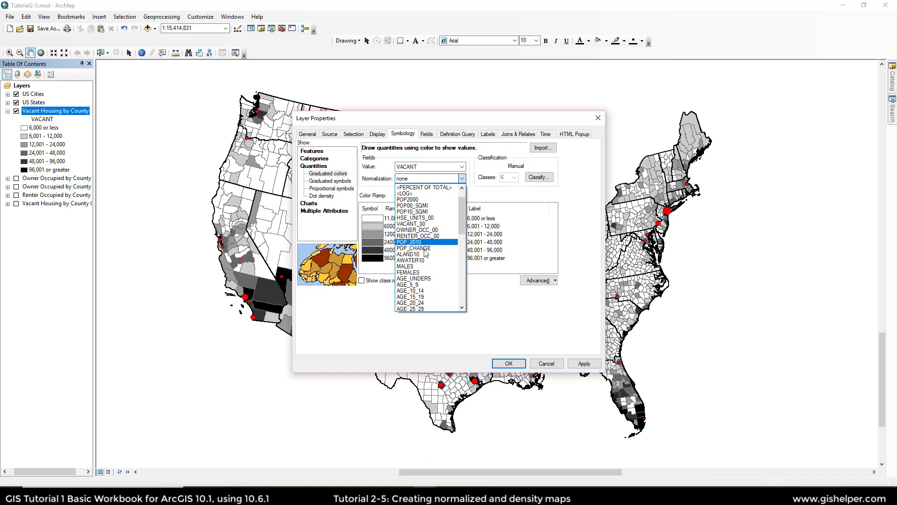
{"action": "scroll", "coordinate": [426, 253], "scroll_direction": "down", "scroll_amount": 5}
{"action": "scroll", "coordinate": [425, 253], "scroll_direction": "down", "scroll_amount": 8}
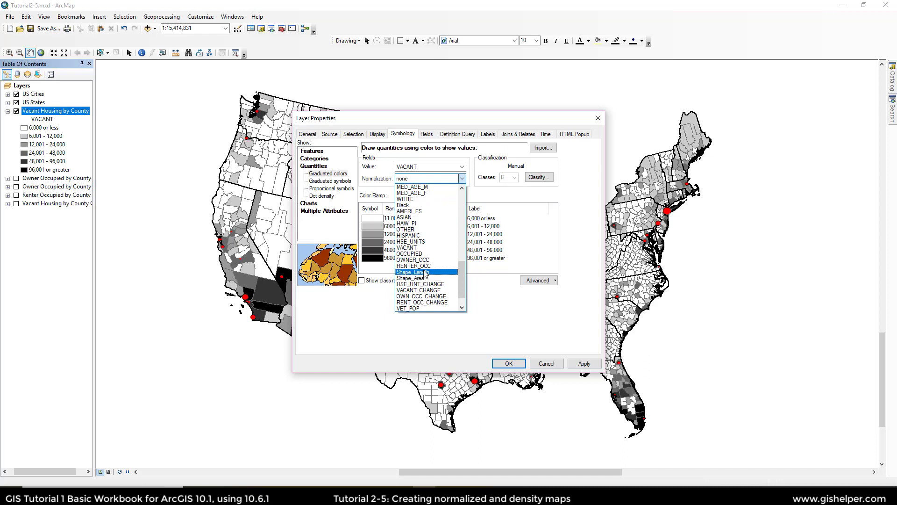
{"action": "left_click", "coordinate": [425, 242]}
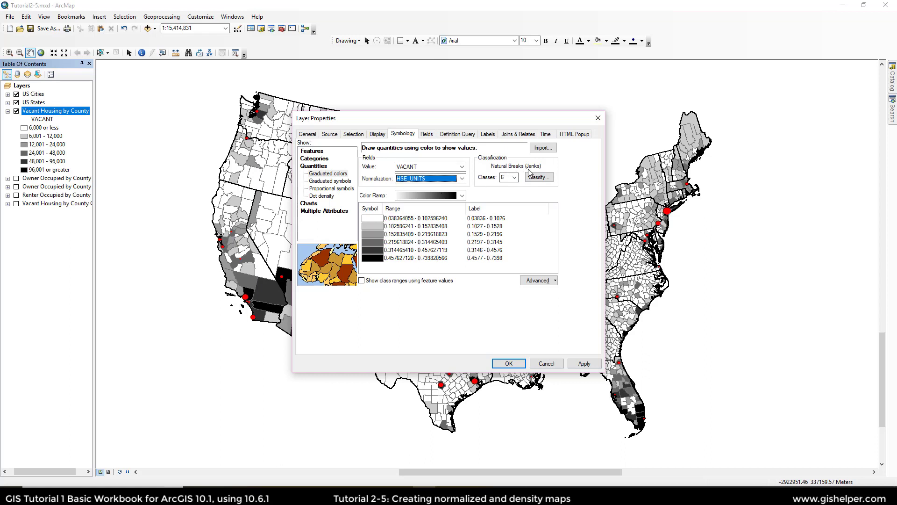
Step: Open the classification settings and set the classification method to Equal Interval
{"action": "left_click", "coordinate": [542, 179]}
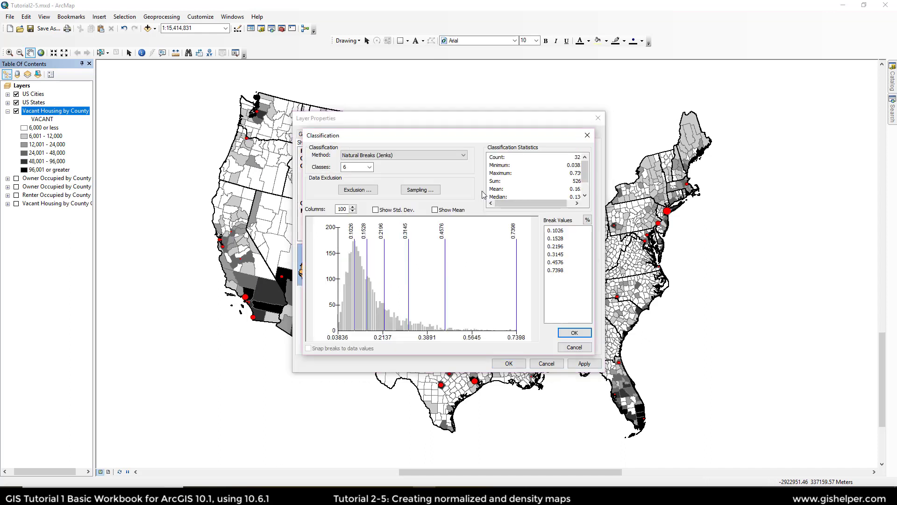
{"action": "left_click", "coordinate": [443, 155]}
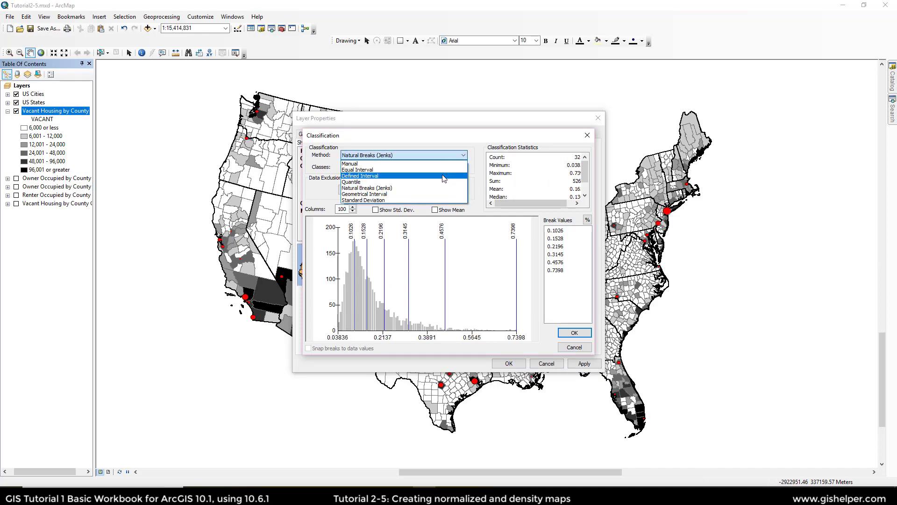
{"action": "left_click", "coordinate": [444, 170]}
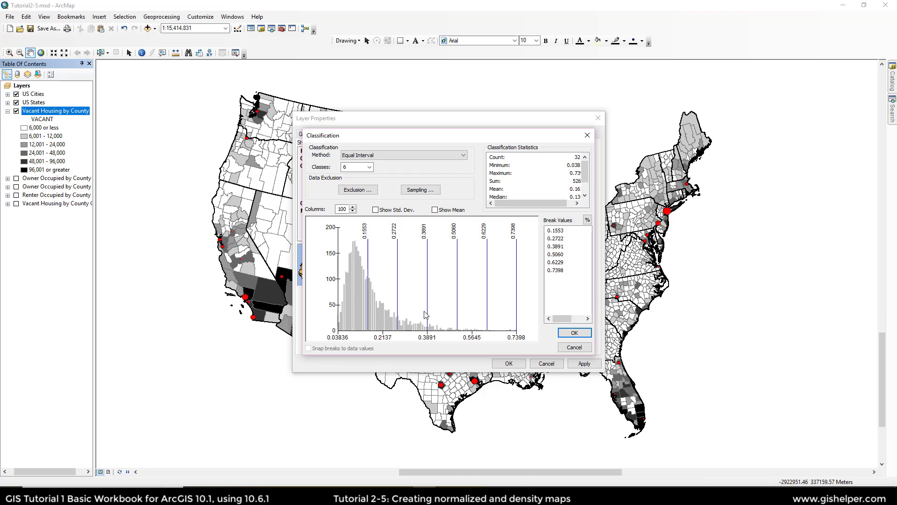
Step: Inspect each of the six break values to see how many counties fall in each class
{"action": "left_click", "coordinate": [567, 231]}
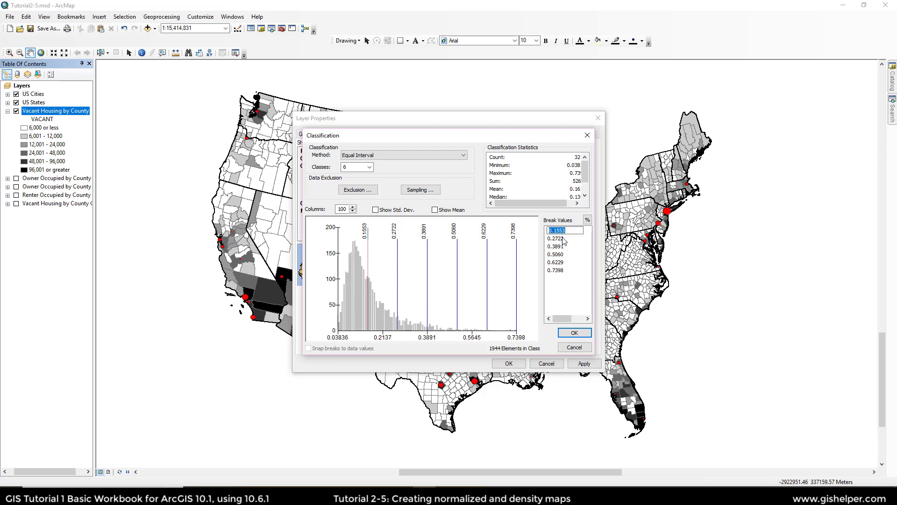
{"action": "key", "text": "Return"}
{"action": "left_click", "coordinate": [561, 238]}
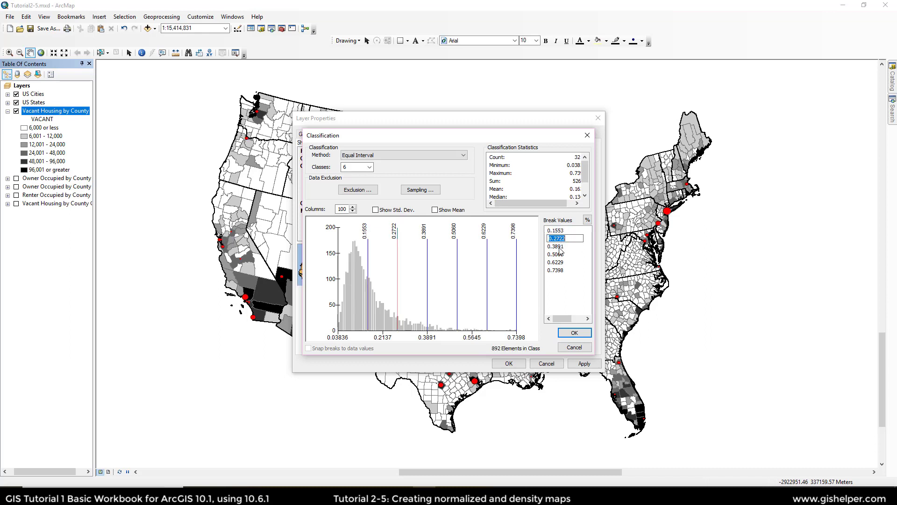
{"action": "key", "text": "Return"}
{"action": "left_click", "coordinate": [560, 248]}
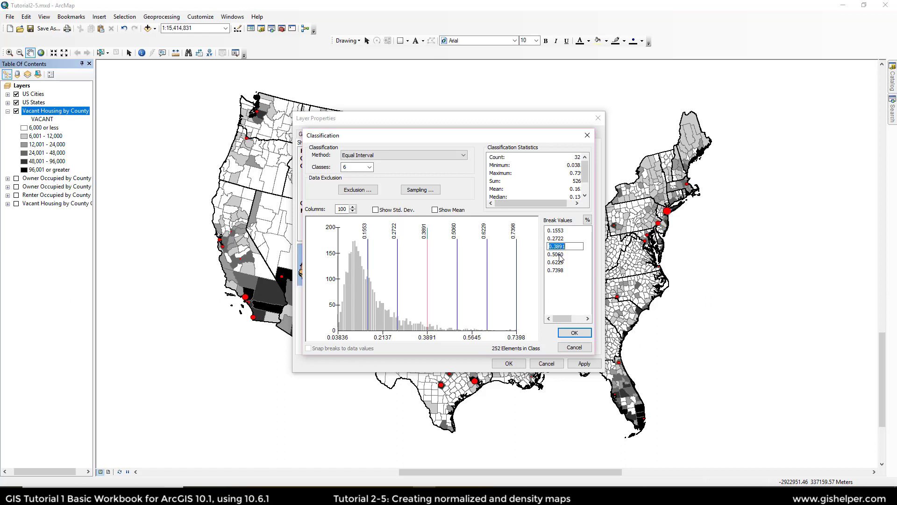
{"action": "key", "text": "Return"}
{"action": "left_click", "coordinate": [559, 257]}
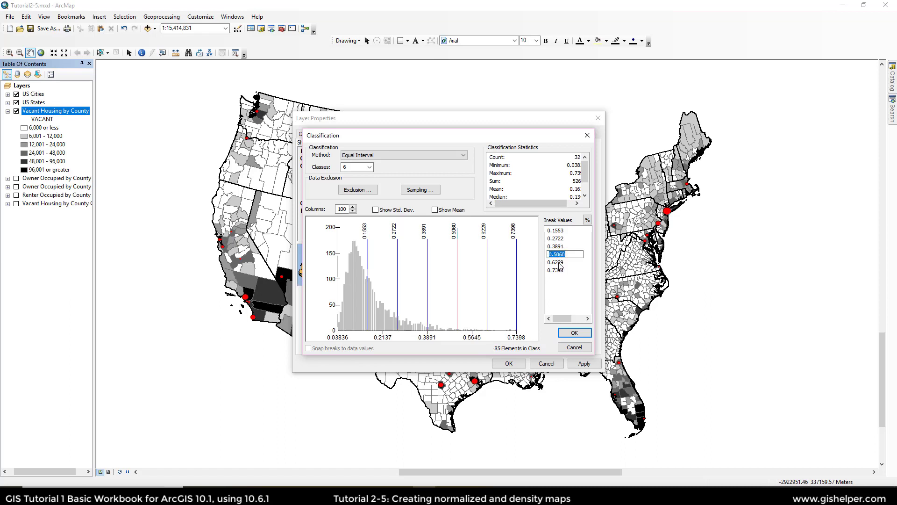
{"action": "key", "text": "Return"}
{"action": "left_click", "coordinate": [561, 263]}
{"action": "key", "text": "Return"}
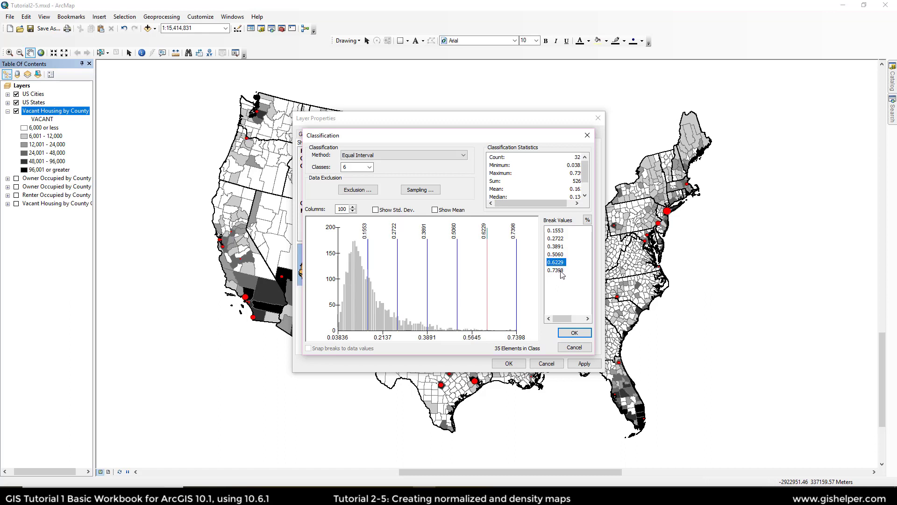
{"action": "left_click", "coordinate": [562, 272]}
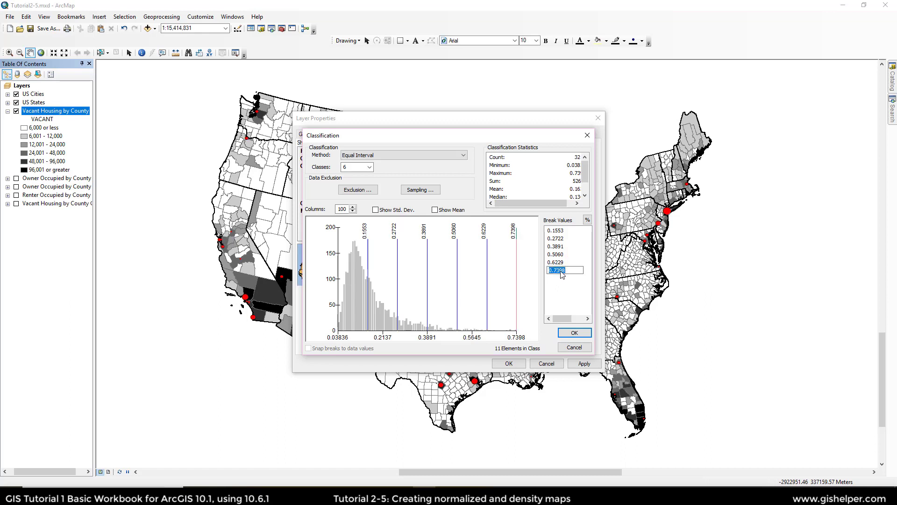
{"action": "key", "text": "Return"}
Step: Reduce the classification to 5 classes and inspect the first two new break values
{"action": "left_click", "coordinate": [370, 169]}
{"action": "left_click", "coordinate": [356, 196]}
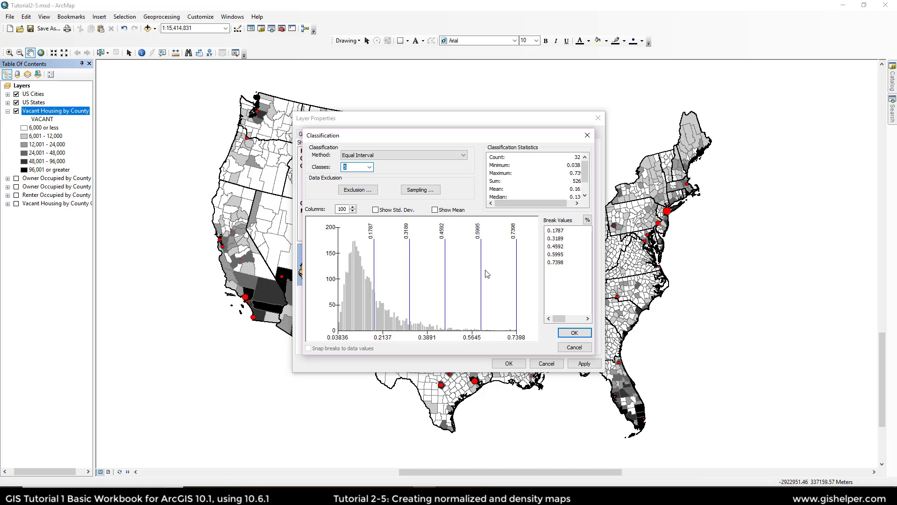
{"action": "double_click", "coordinate": [560, 238]}
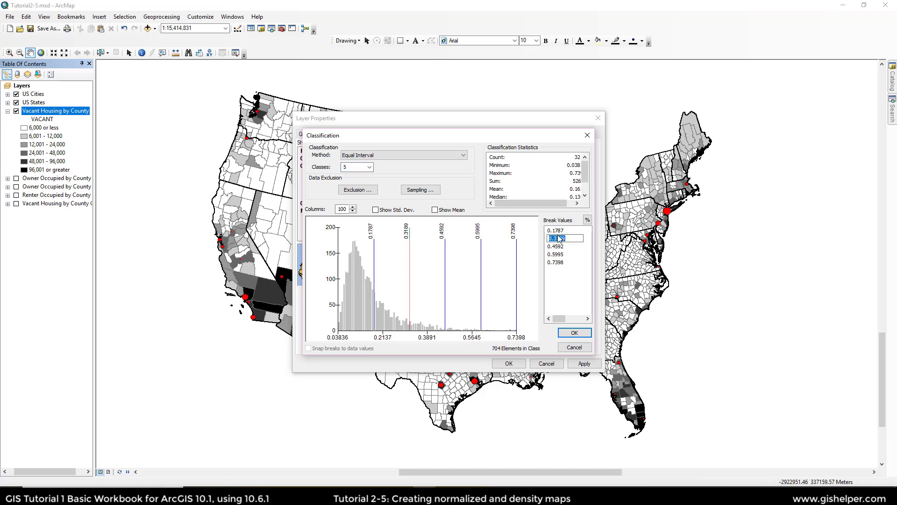
{"action": "double_click", "coordinate": [560, 230]}
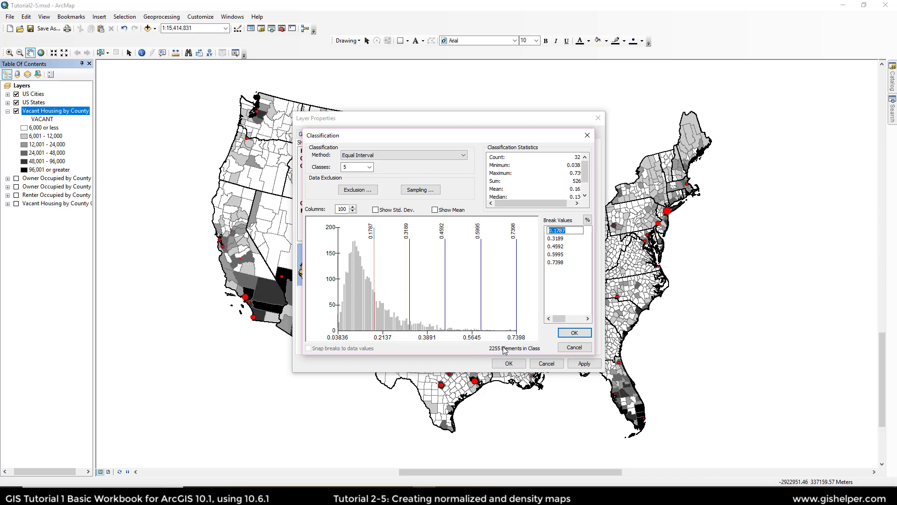
Step: Inspect the remaining break values and close the classification settings
{"action": "left_click", "coordinate": [559, 269]}
{"action": "double_click", "coordinate": [558, 263]}
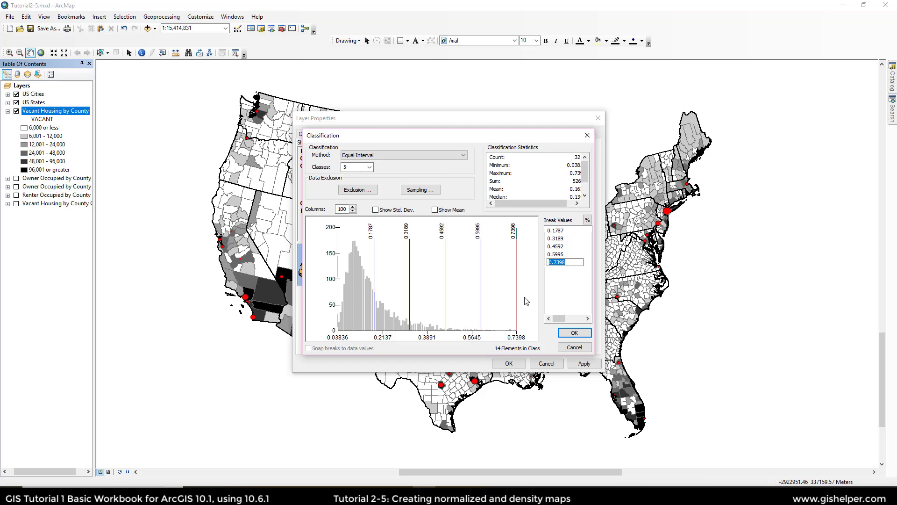
{"action": "left_click", "coordinate": [573, 333]}
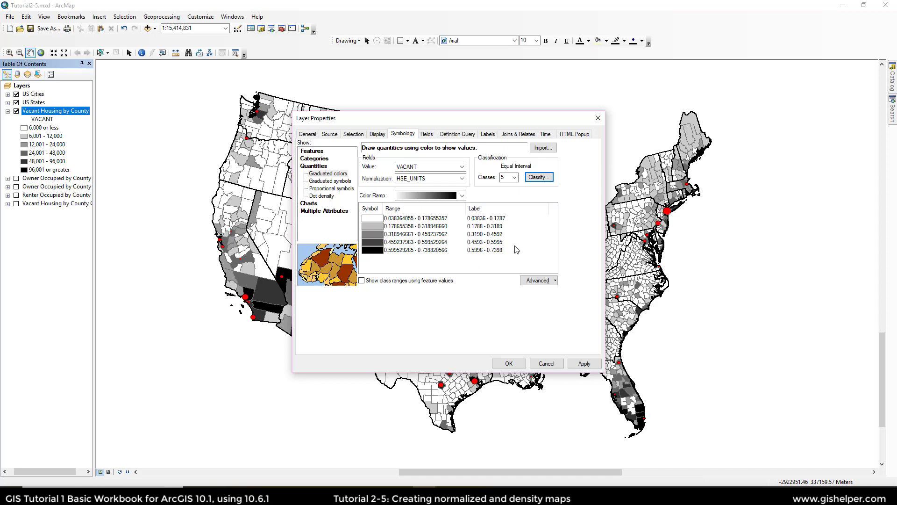
Step: Format the class labels as percentages of a fraction, rounded to one decimal place
{"action": "left_click", "coordinate": [515, 213]}
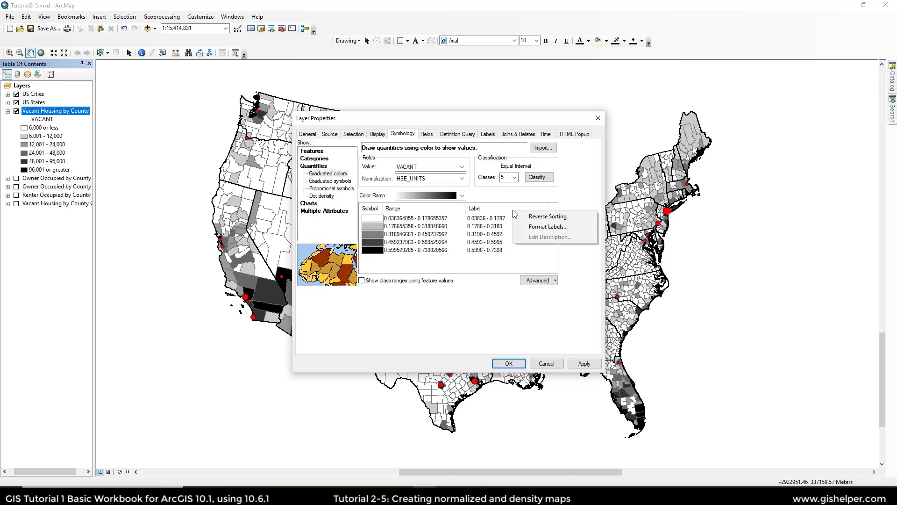
{"action": "left_click", "coordinate": [532, 227]}
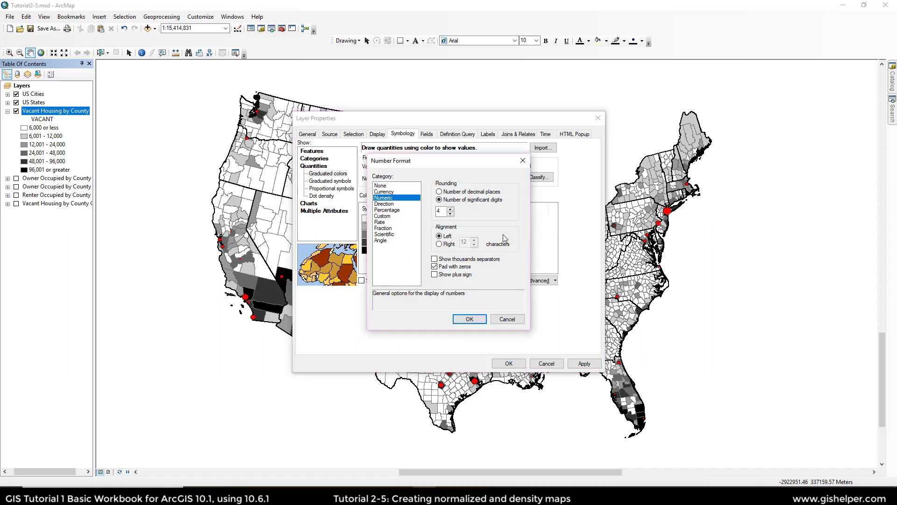
{"action": "left_click", "coordinate": [400, 212]}
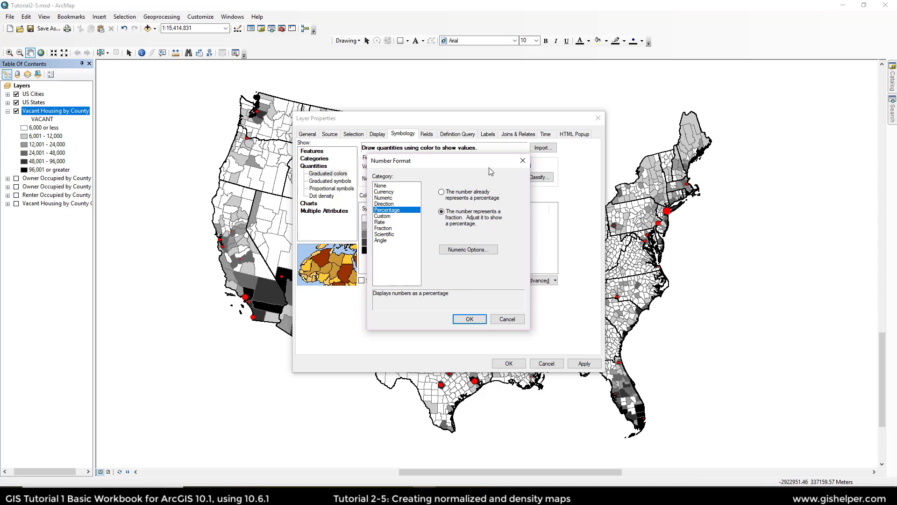
{"action": "left_click_drag", "start_coordinate": [486, 163], "coordinate": [412, 172]}
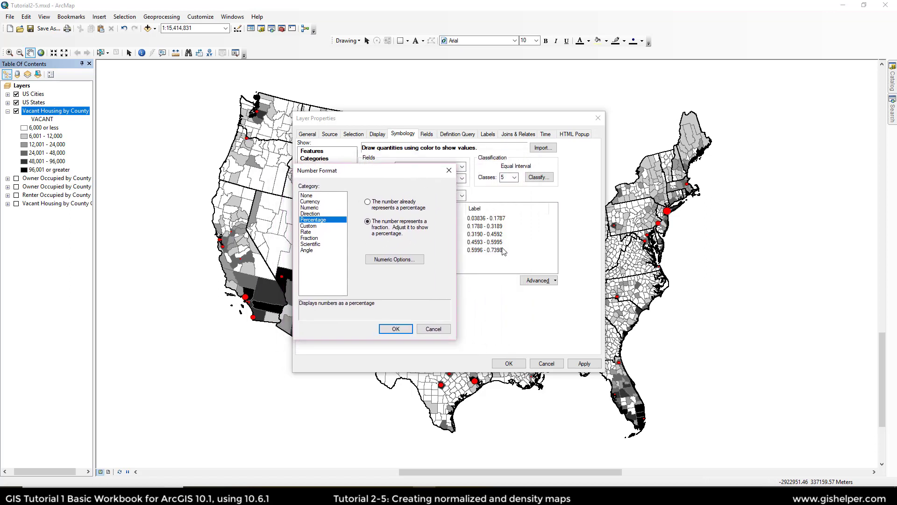
{"action": "left_click", "coordinate": [410, 260]}
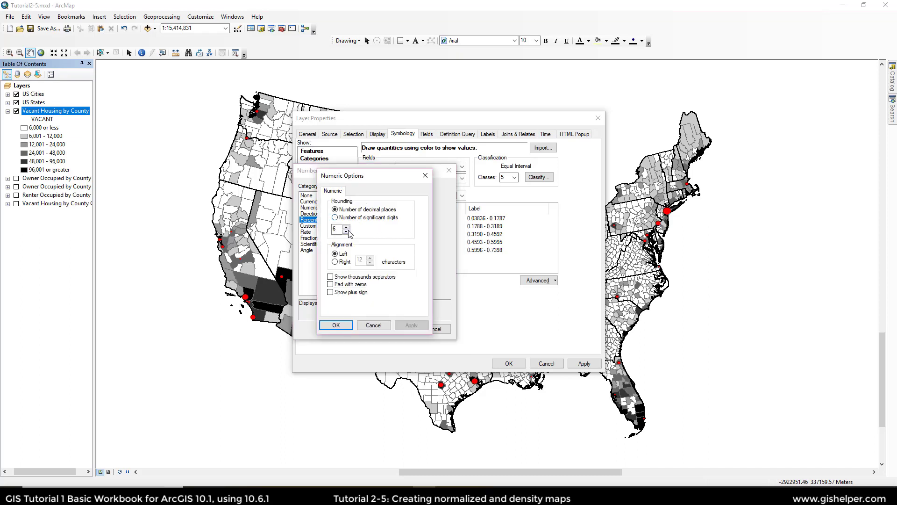
{"action": "left_click", "coordinate": [346, 231]}
{"action": "left_click", "coordinate": [336, 325]}
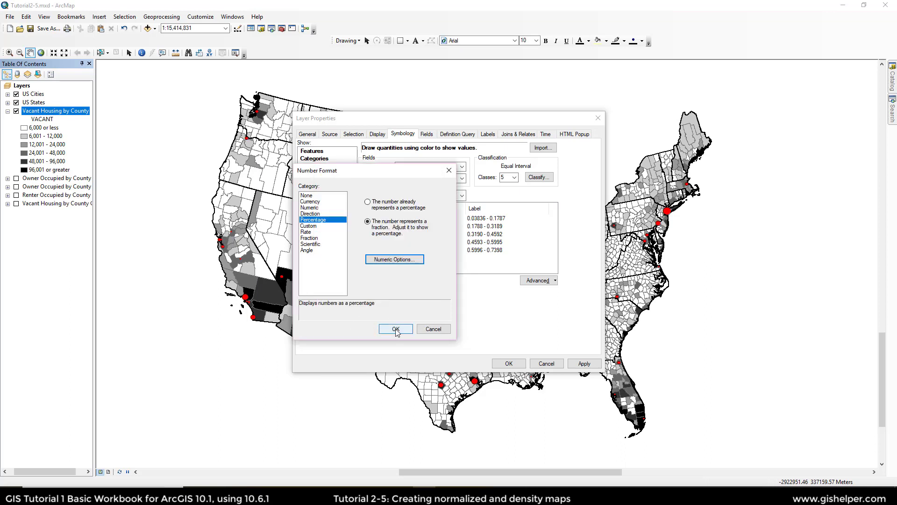
{"action": "left_click", "coordinate": [395, 330]}
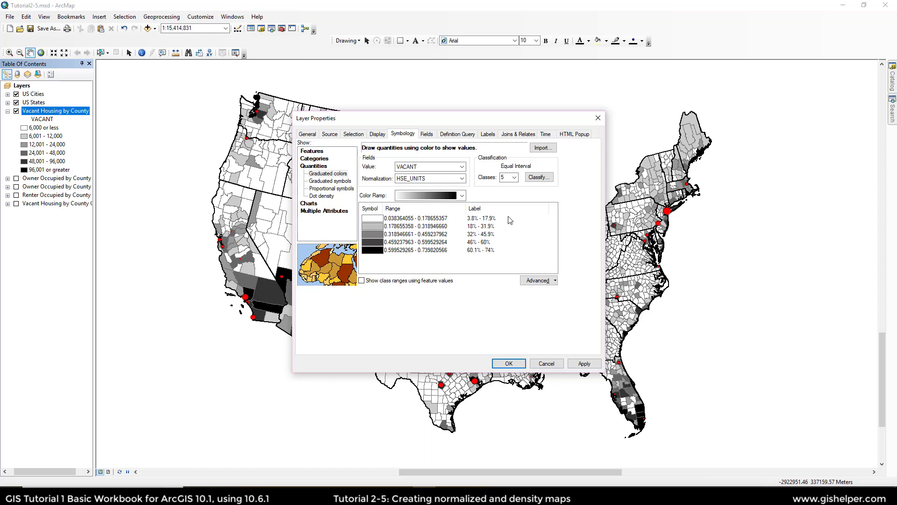
Step: Turn on padding with zeros for the percentage labels and apply the symbology
{"action": "right_click", "coordinate": [528, 214]}
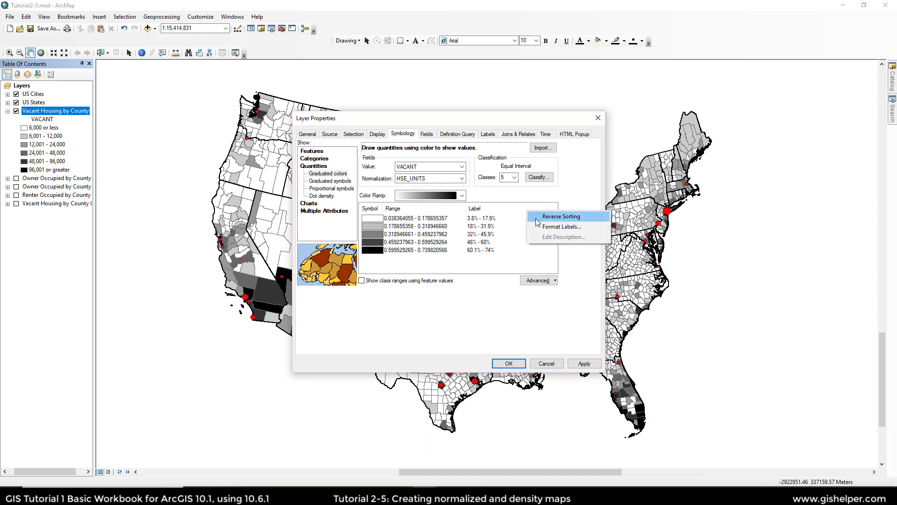
{"action": "left_click", "coordinate": [538, 225]}
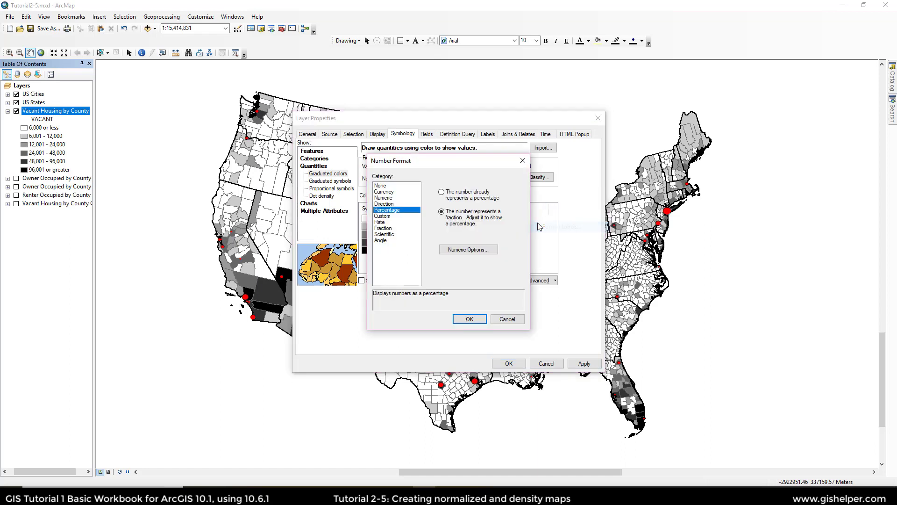
{"action": "left_click", "coordinate": [460, 249]}
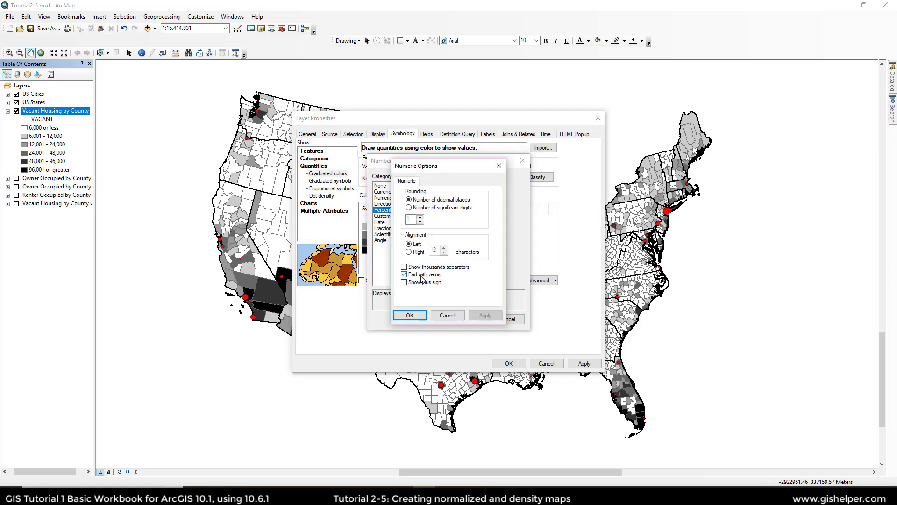
{"action": "left_click", "coordinate": [417, 314]}
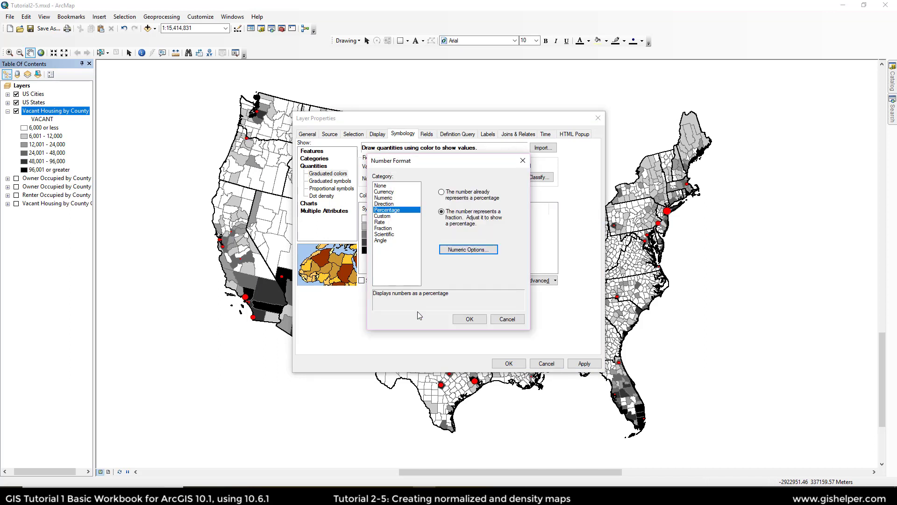
{"action": "left_click", "coordinate": [469, 319]}
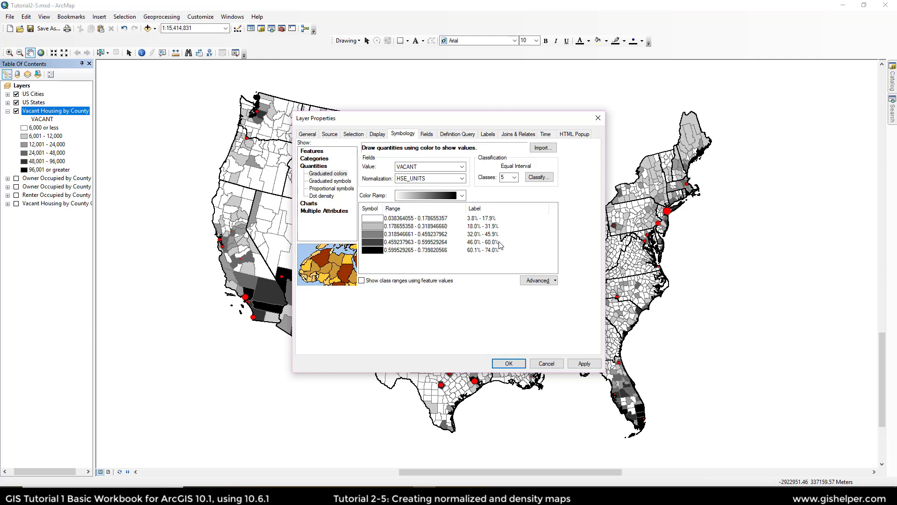
{"action": "left_click", "coordinate": [509, 364]}
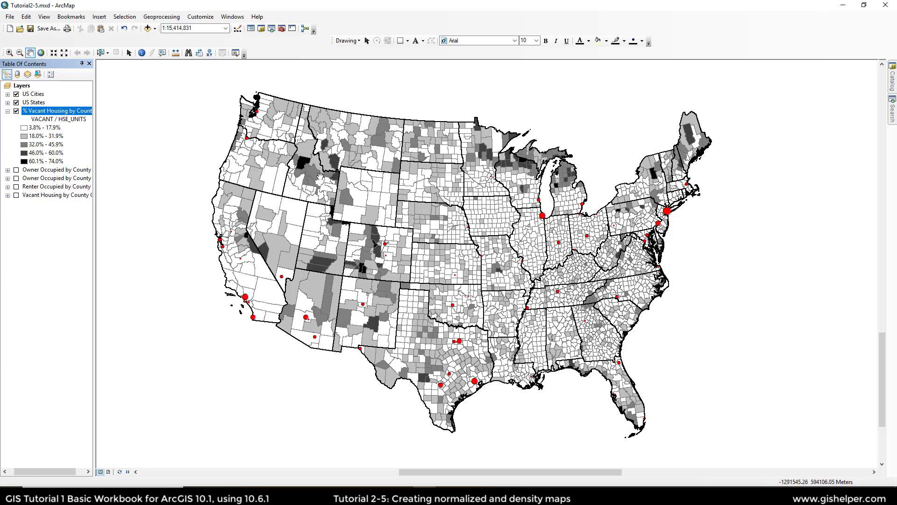
Step: Compare the normalized layer with the Vacant Housing by County Copy layer by toggling their visibility
{"action": "left_click", "coordinate": [17, 195]}
{"action": "left_click", "coordinate": [17, 111]}
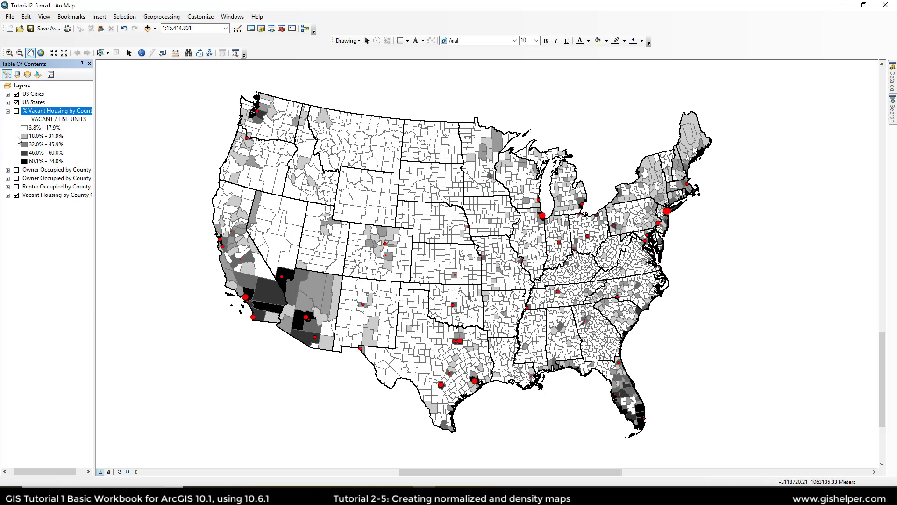
{"action": "left_click", "coordinate": [17, 195]}
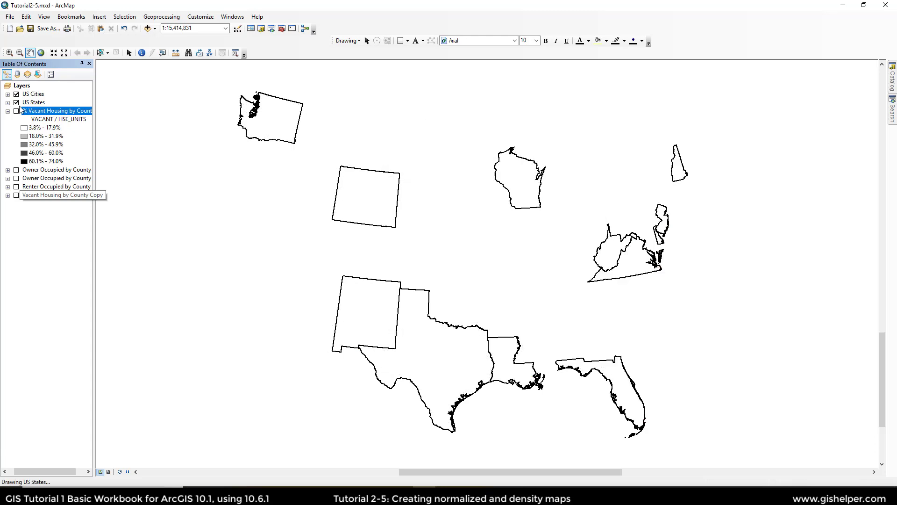
{"action": "left_click", "coordinate": [17, 110]}
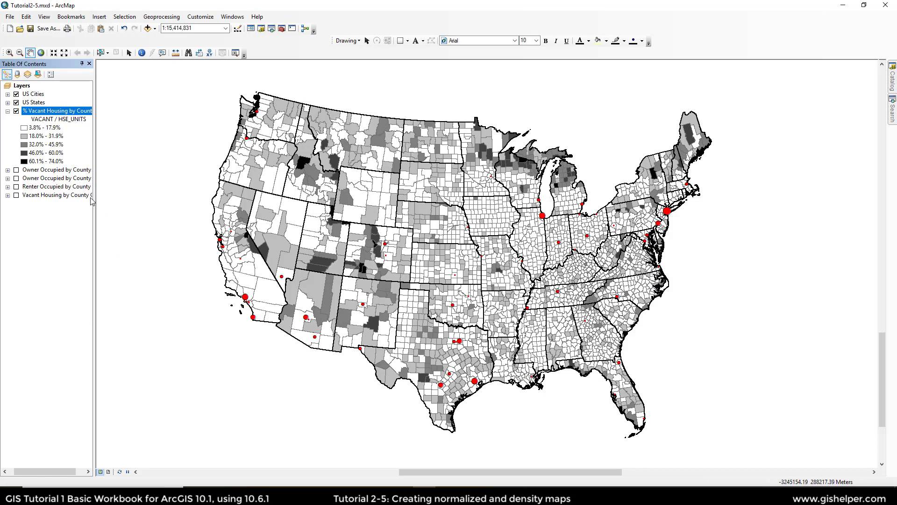
Step: Copy the % Vacant Housing by County layer and paste it into the data frame
{"action": "right_click", "coordinate": [50, 113]}
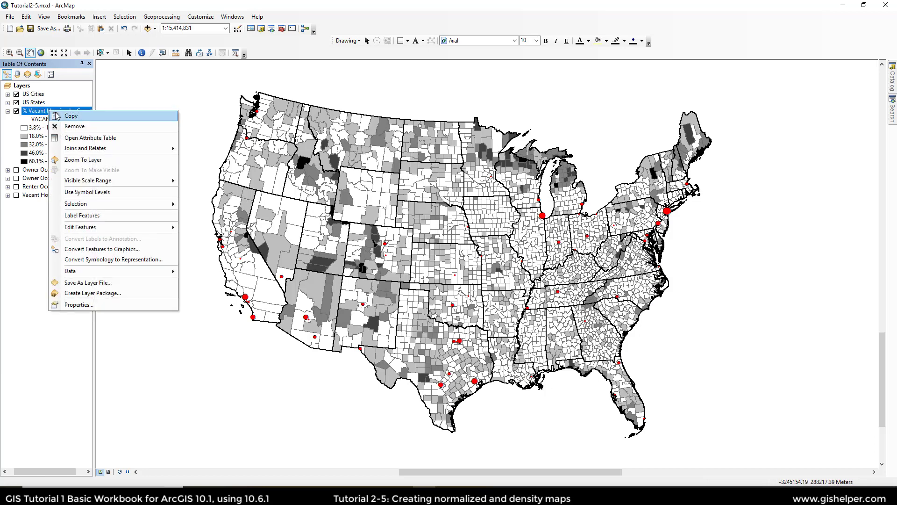
{"action": "left_click", "coordinate": [88, 117]}
{"action": "right_click", "coordinate": [24, 86]}
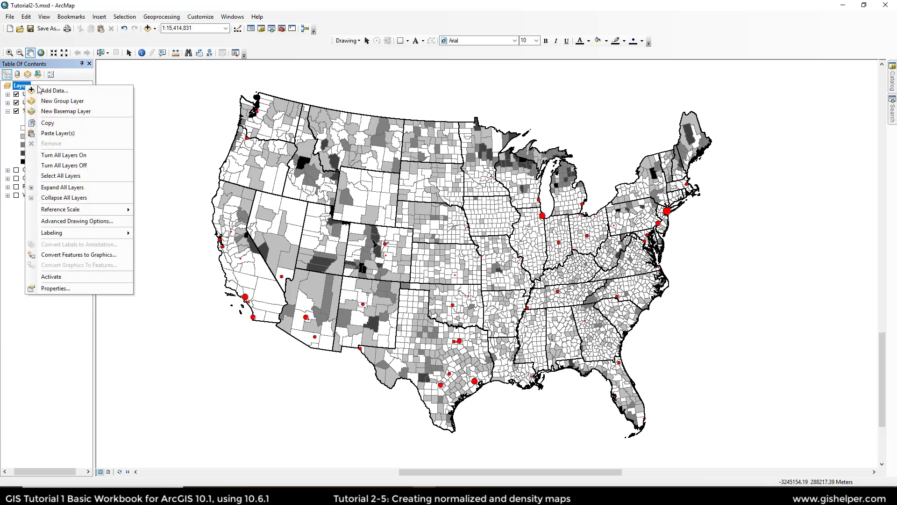
{"action": "left_click", "coordinate": [72, 133]}
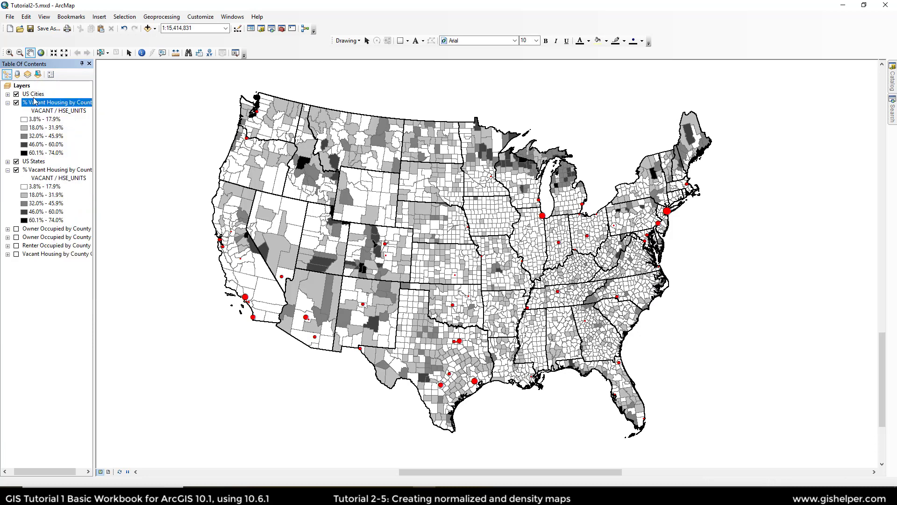
Step: Turn off the original % Vacant Housing by County layer and move the pasted copy below US States
{"action": "left_click", "coordinate": [17, 170]}
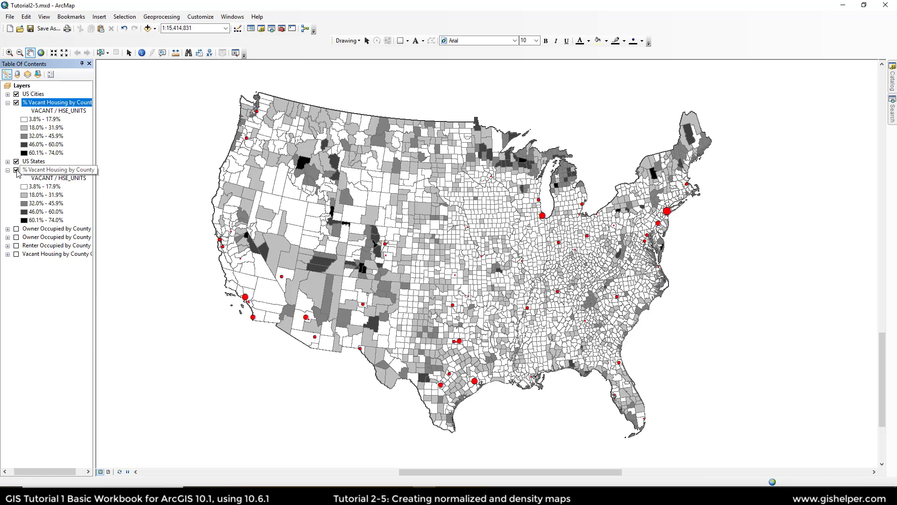
{"action": "left_click_drag", "start_coordinate": [47, 102], "coordinate": [46, 165]}
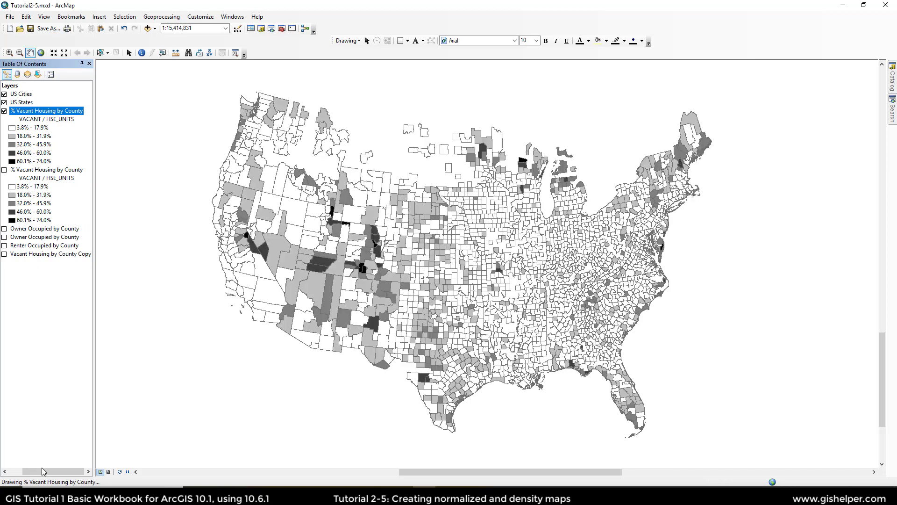
{"action": "left_click_drag", "start_coordinate": [41, 471], "coordinate": [22, 472]}
{"action": "left_click", "coordinate": [15, 170]}
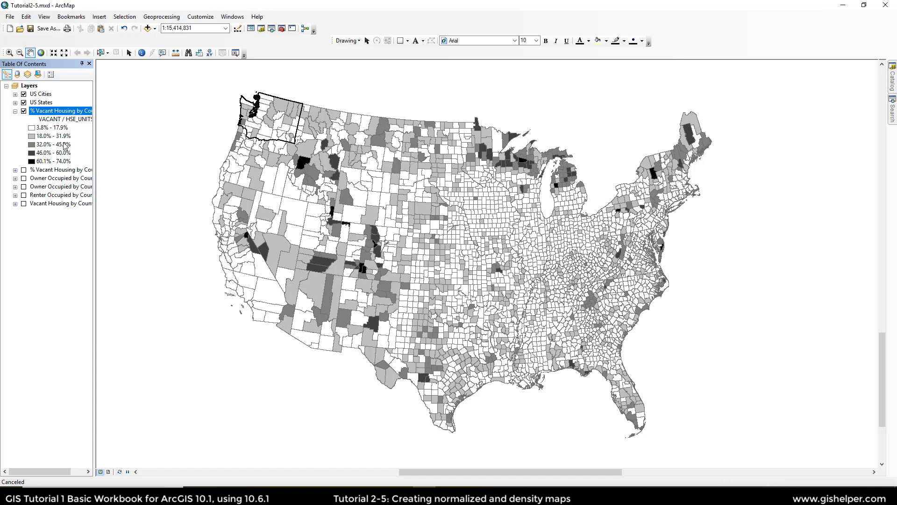
Step: Rename the top % Vacant Housing by County layer to Vacant Housing Density
{"action": "double_click", "coordinate": [65, 111]}
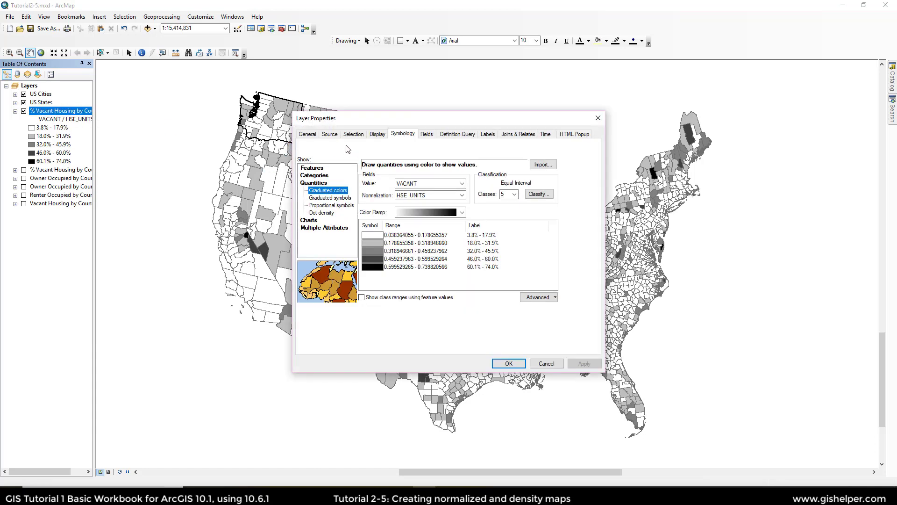
{"action": "left_click", "coordinate": [307, 133]}
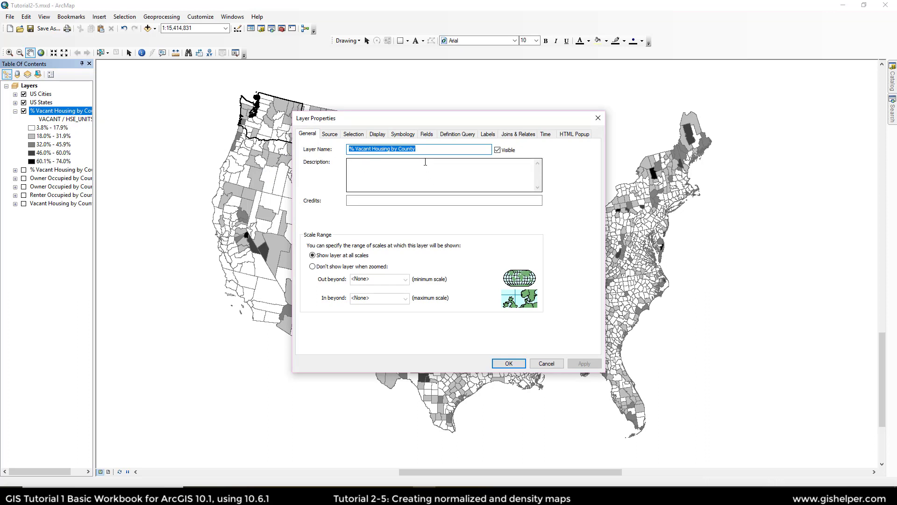
{"action": "type", "text": "Va"}
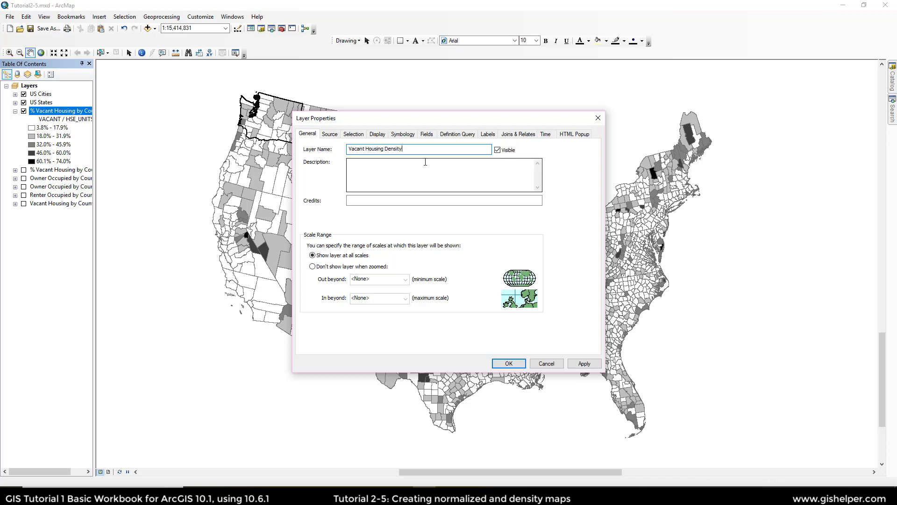
Step: Change the layer's normalization field to ALAND10 and apply the symbology
{"action": "left_click", "coordinate": [404, 135]}
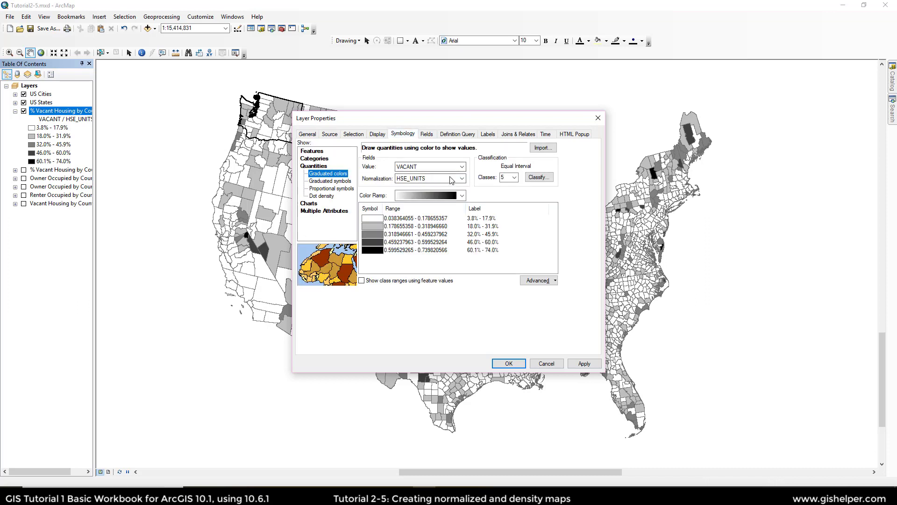
{"action": "left_click", "coordinate": [396, 178]}
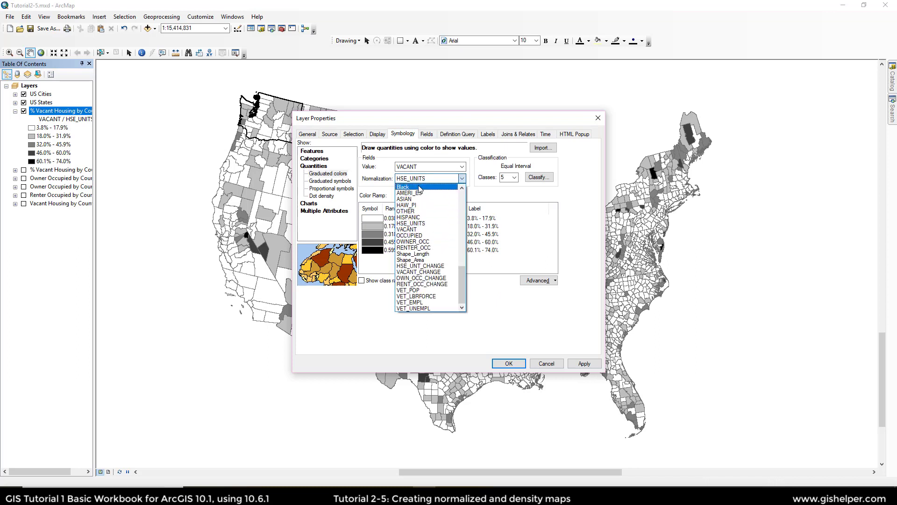
{"action": "scroll", "coordinate": [435, 201], "scroll_direction": "up", "scroll_amount": 14}
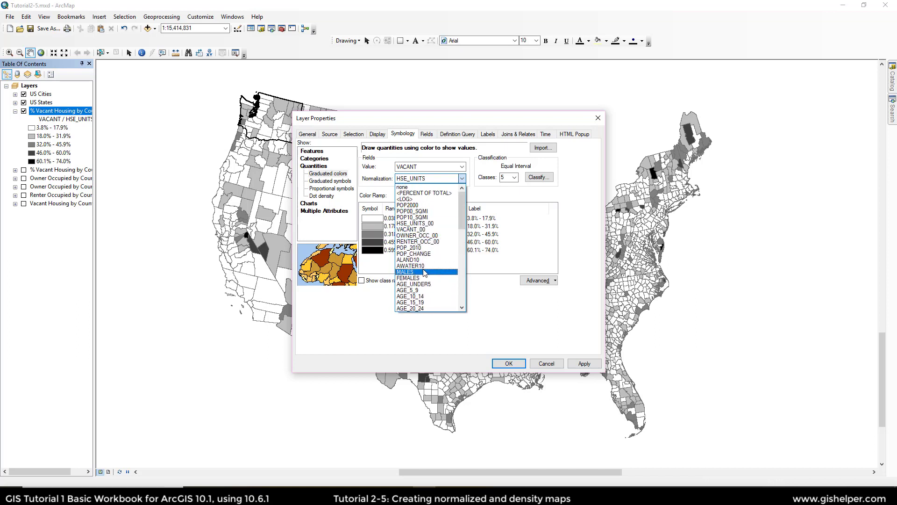
{"action": "left_click", "coordinate": [423, 260]}
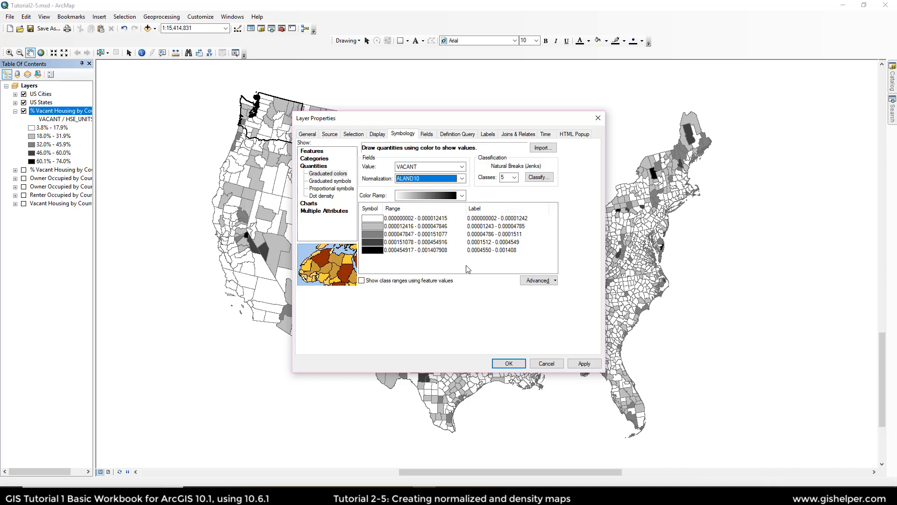
{"action": "left_click", "coordinate": [498, 365]}
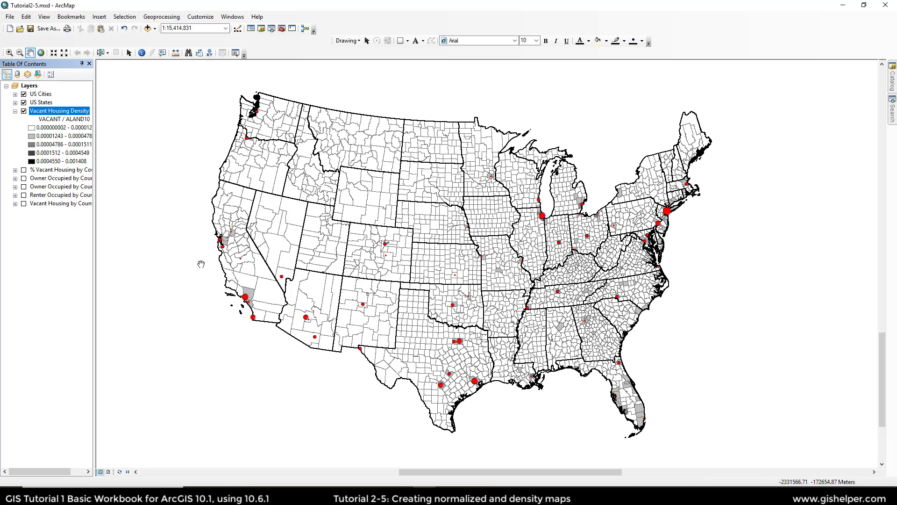
Step: Turn on labels for US Cities and zoom to the New York bookmark
{"action": "right_click", "coordinate": [41, 94]}
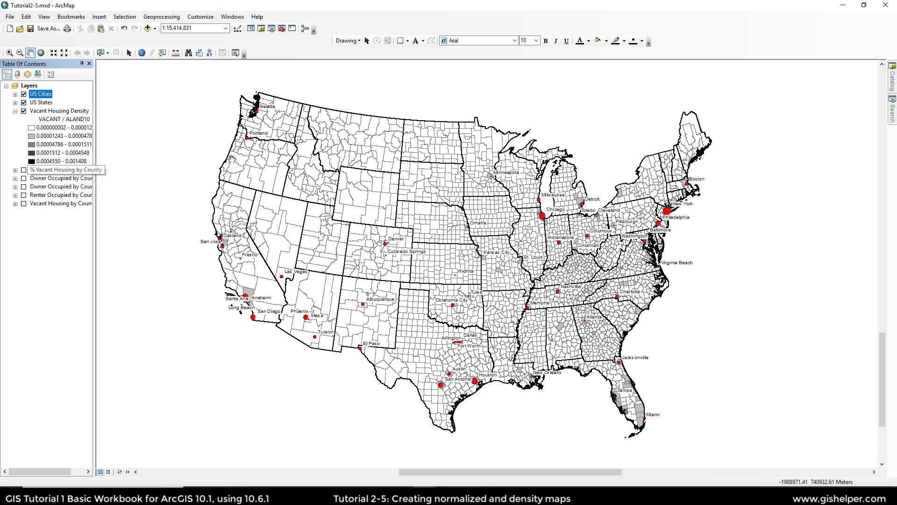
{"action": "left_click", "coordinate": [71, 17]}
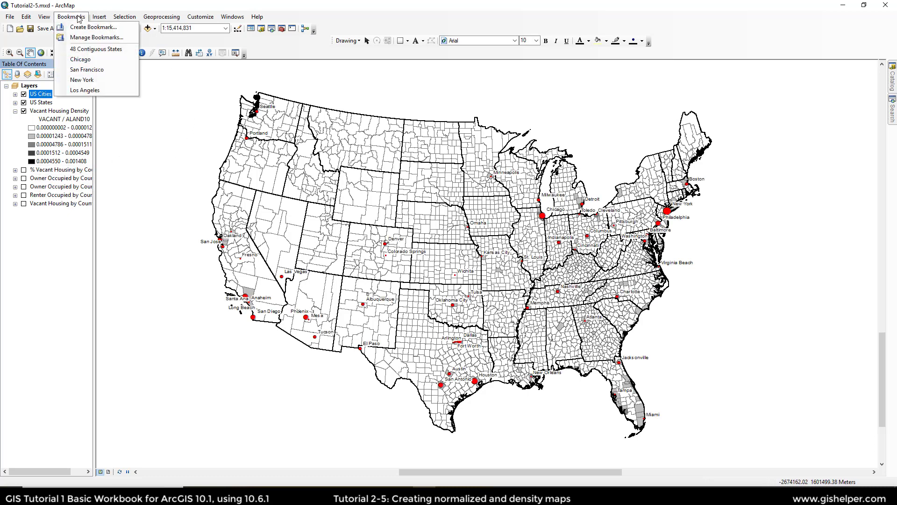
{"action": "left_click", "coordinate": [82, 80]}
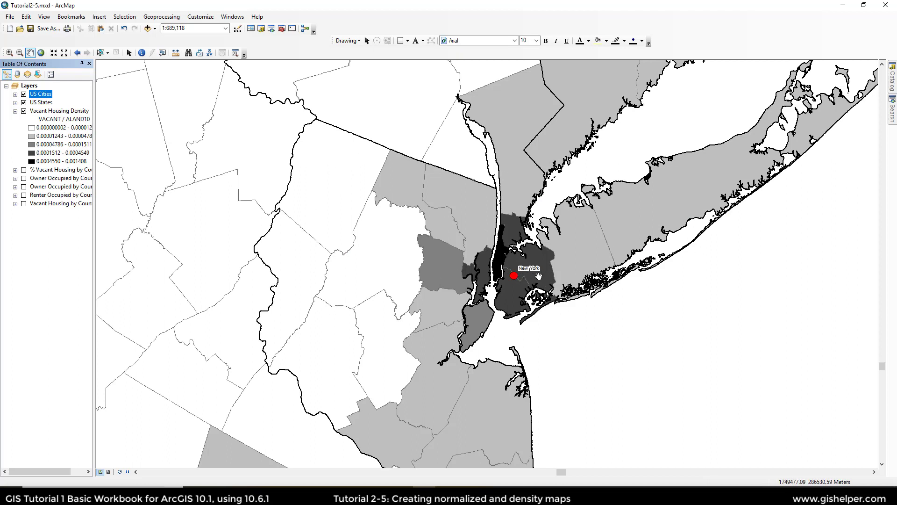
Step: Visit the Los Angeles, Chicago, San Francisco and 48 Contiguous States bookmarks to compare vacant housing density across cities
{"action": "left_click", "coordinate": [75, 17]}
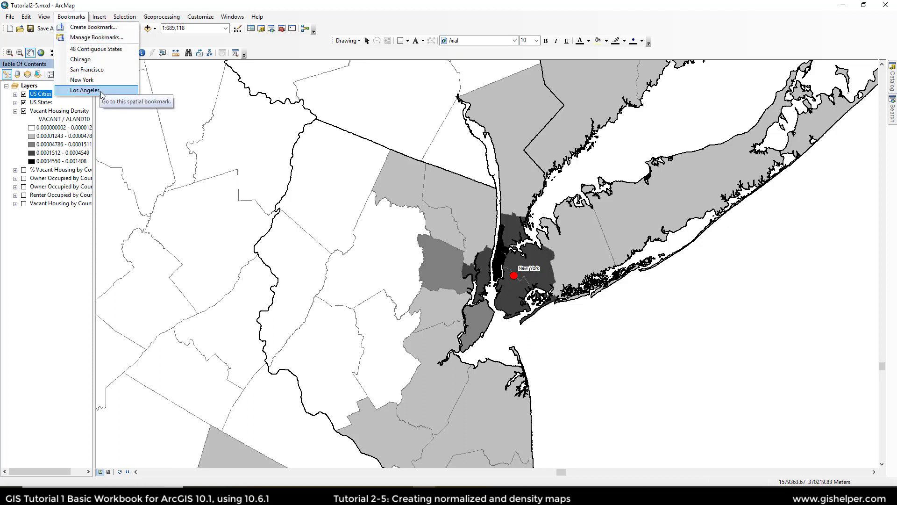
{"action": "left_click", "coordinate": [86, 91]}
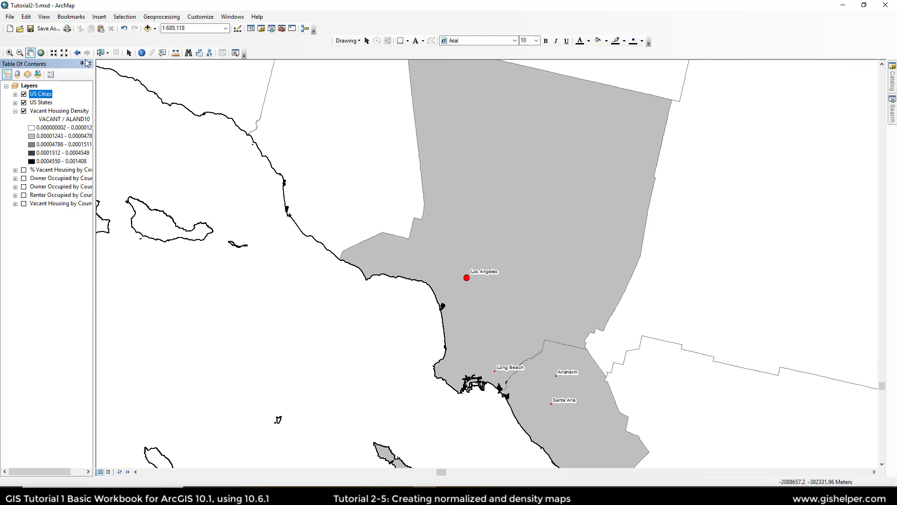
{"action": "left_click", "coordinate": [66, 17]}
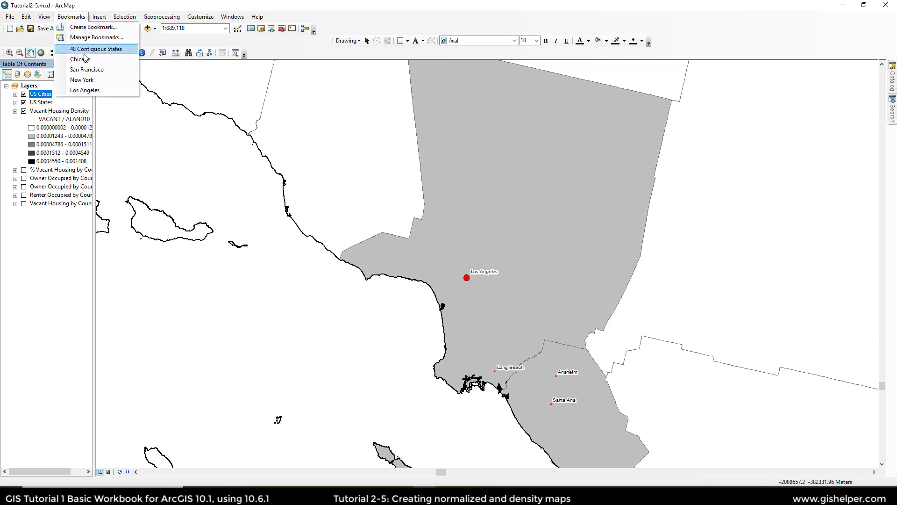
{"action": "left_click", "coordinate": [87, 61]}
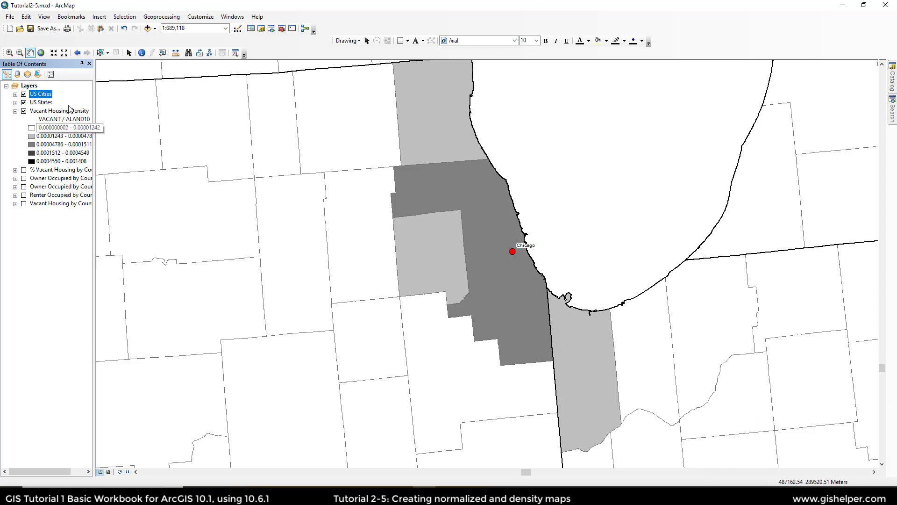
{"action": "left_click", "coordinate": [71, 16]}
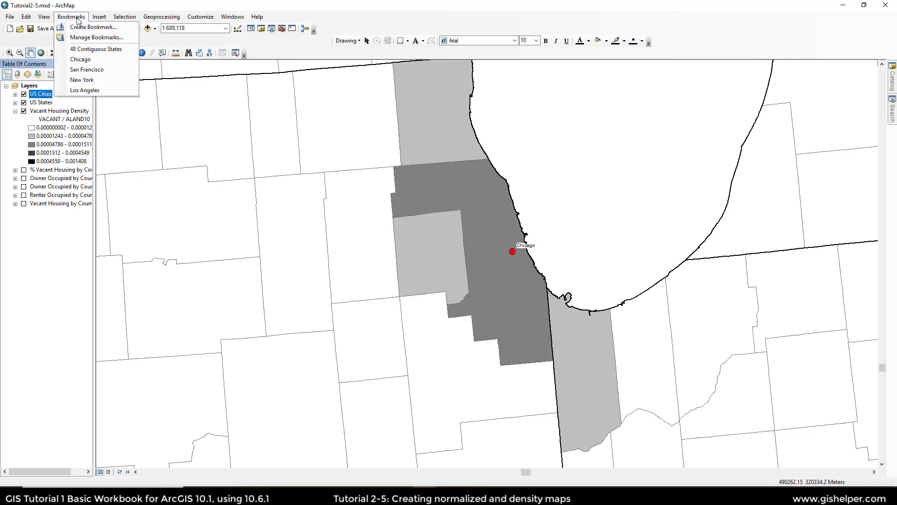
{"action": "left_click", "coordinate": [100, 70]}
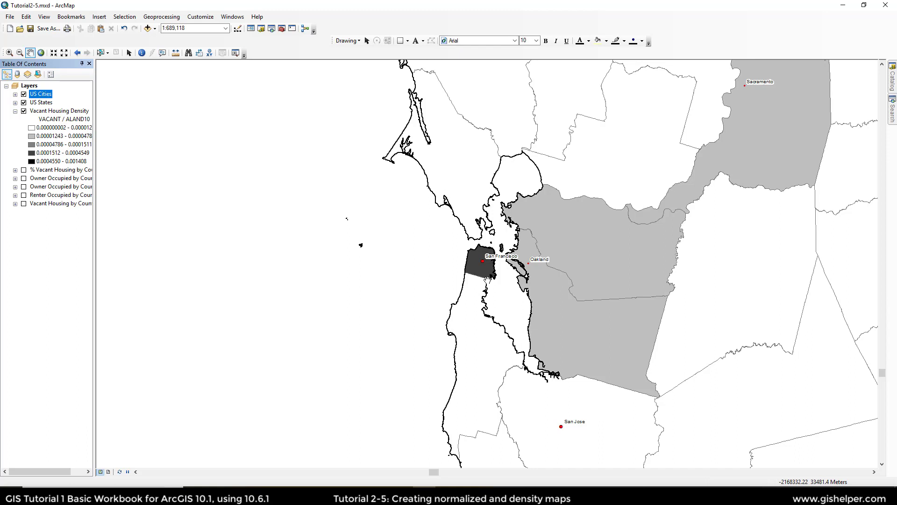
{"action": "left_click", "coordinate": [71, 18]}
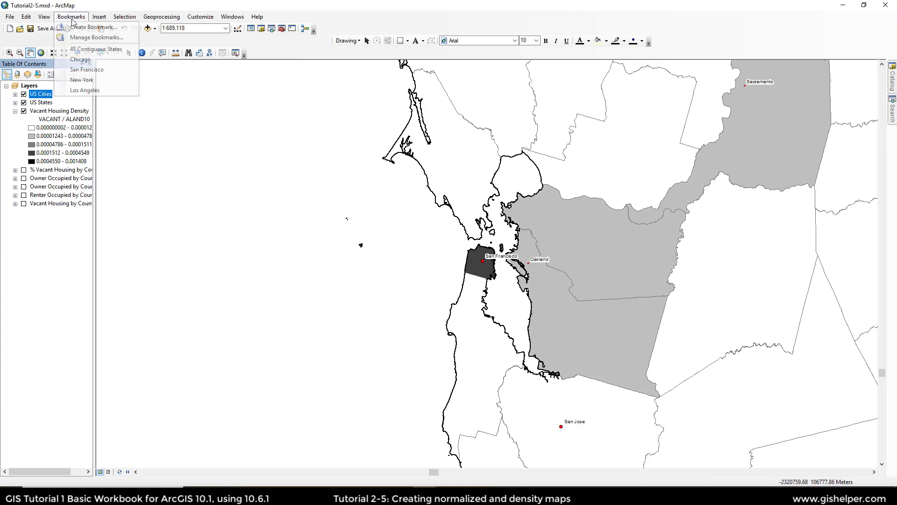
{"action": "left_click", "coordinate": [82, 49]}
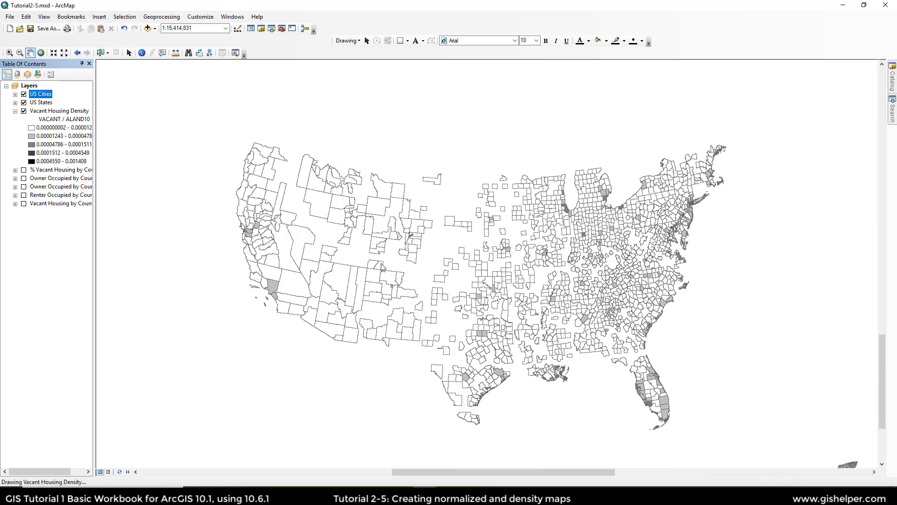
Step: Inspect the Vacant Housing Density layer's classification break values and histogram, closing both dialogs without applying changes
{"action": "left_click", "coordinate": [60, 112]}
{"action": "double_click", "coordinate": [60, 111]}
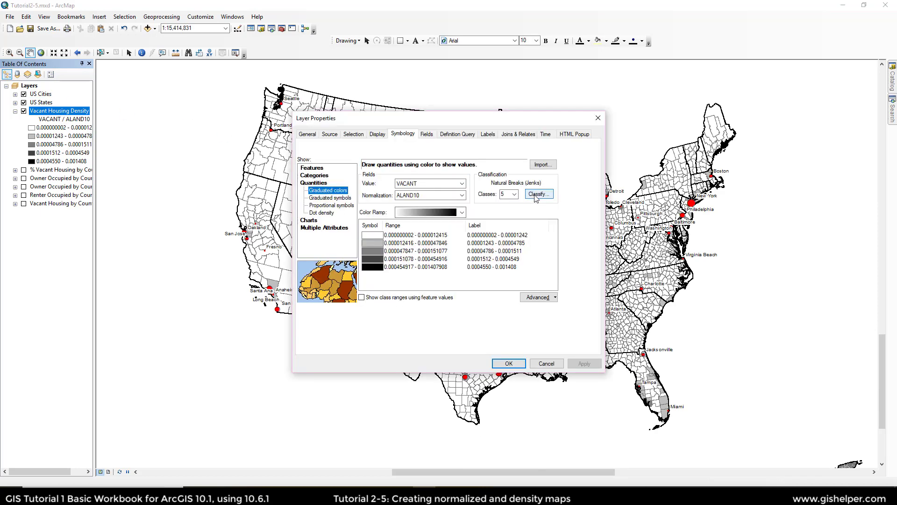
{"action": "left_click", "coordinate": [537, 193]}
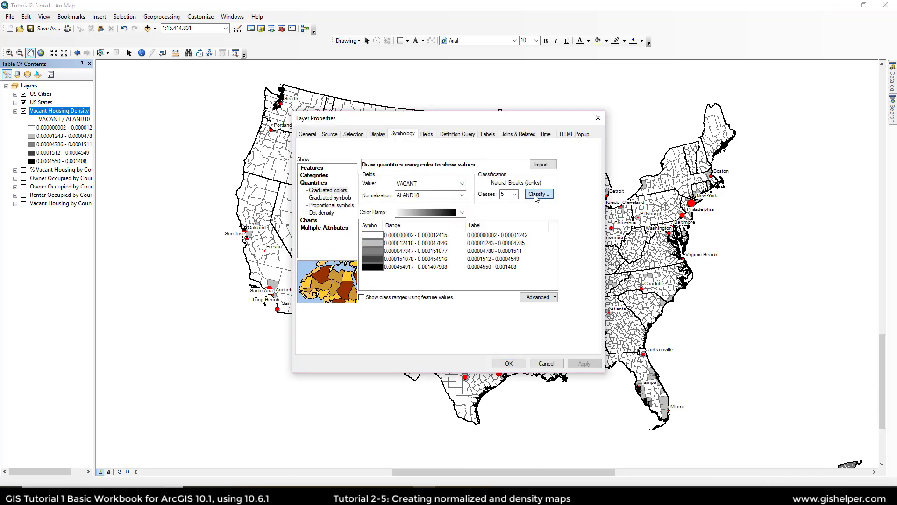
{"action": "left_click", "coordinate": [569, 231]}
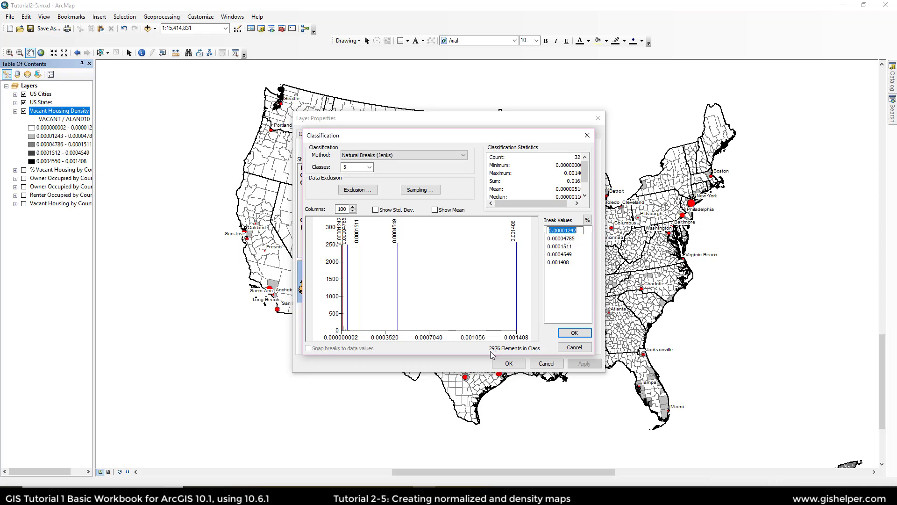
{"action": "left_click", "coordinate": [570, 239]}
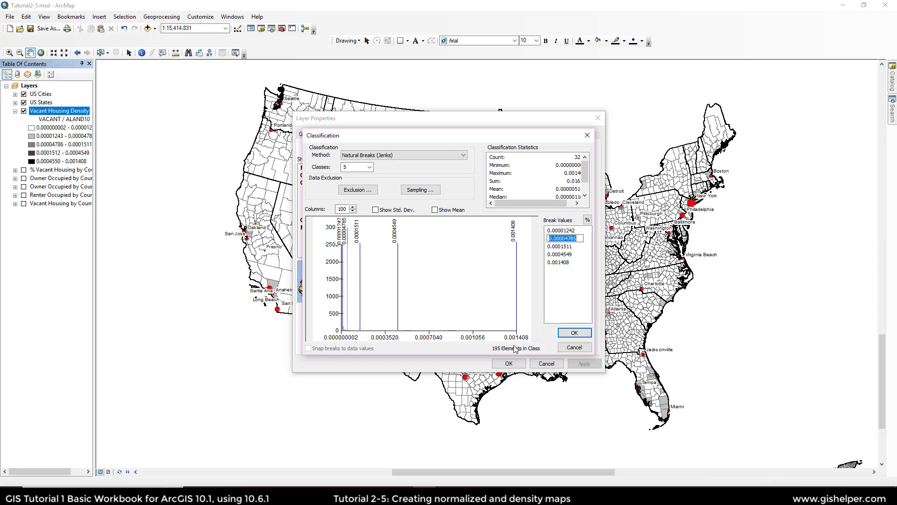
{"action": "left_click", "coordinate": [563, 246]}
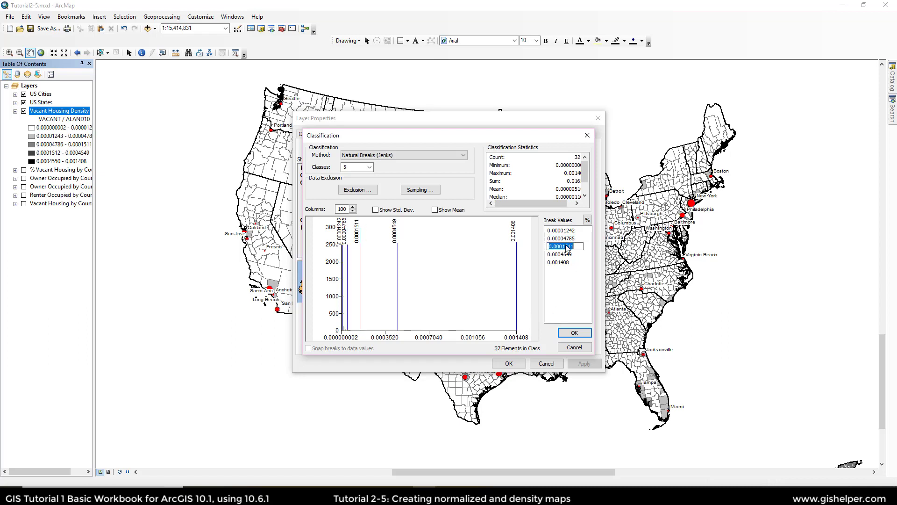
{"action": "left_click", "coordinate": [397, 266]}
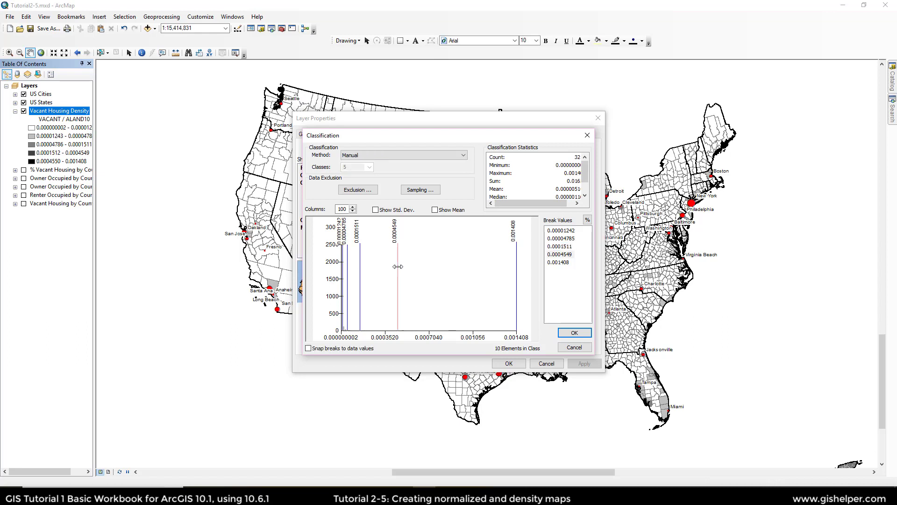
{"action": "left_click", "coordinate": [516, 265]}
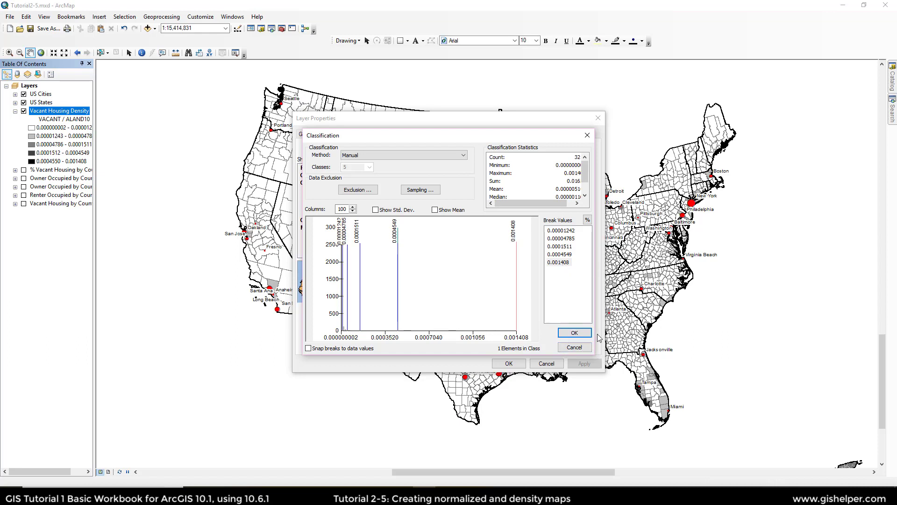
{"action": "left_click", "coordinate": [581, 347]}
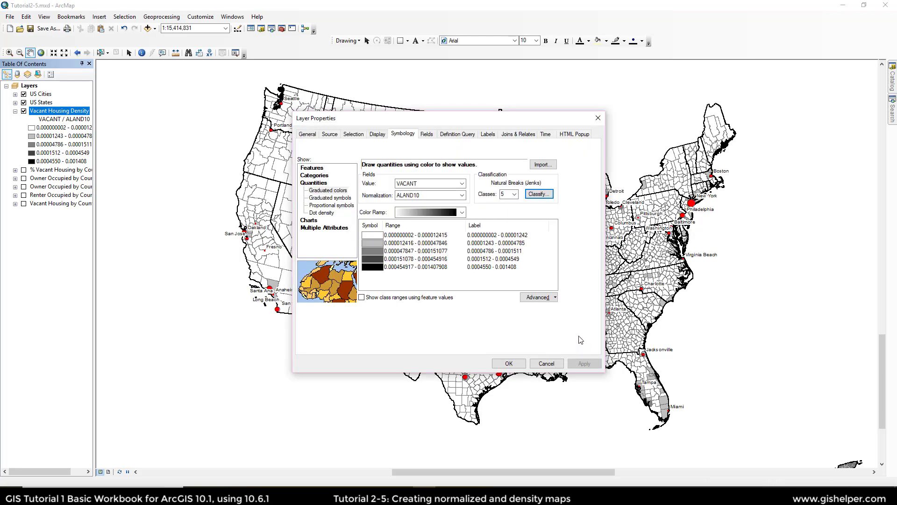
{"action": "left_click", "coordinate": [549, 363]}
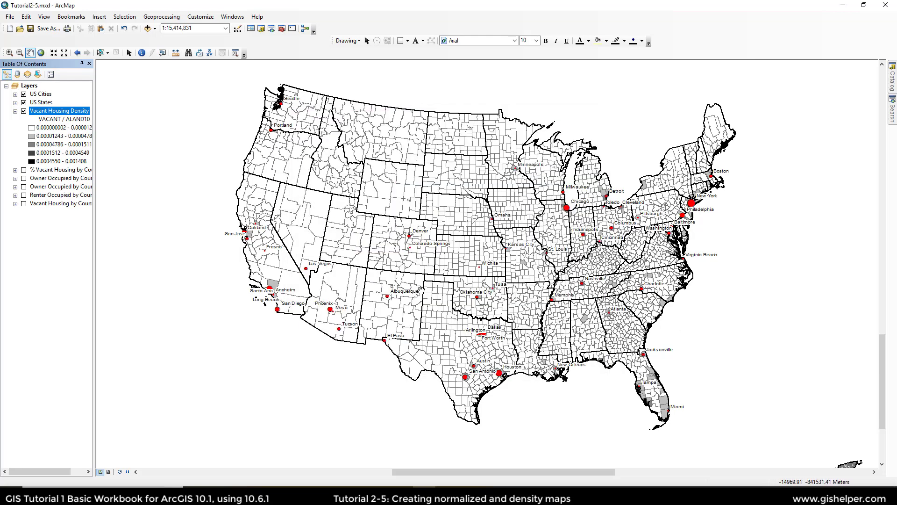